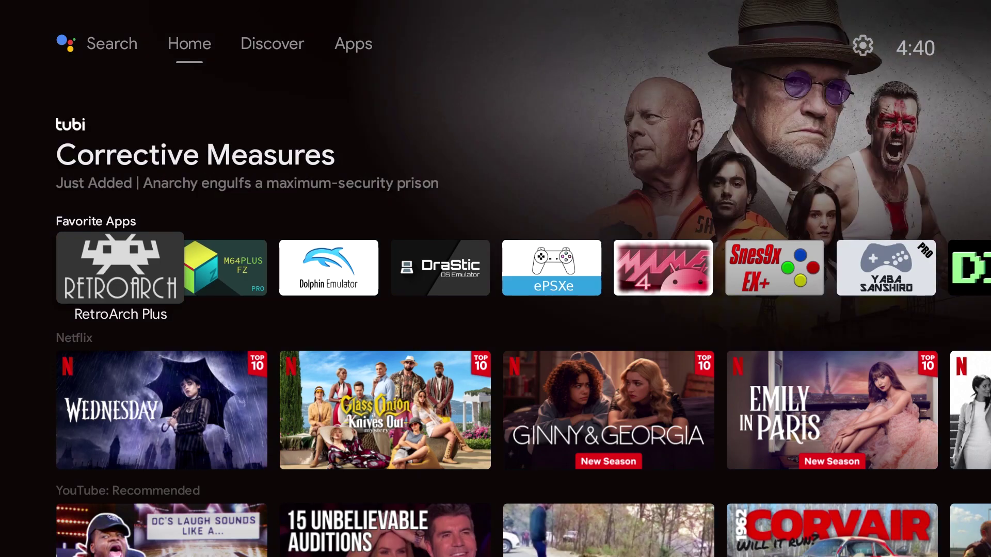
Open the Android TV system settings and go to Remotes & accessories.
{"action": "key", "text": "Up"}
{"action": "key", "text": "Up"}
{"action": "key", "text": "Right"}
{"action": "key", "text": "Right"}
{"action": "key", "text": "Right"}
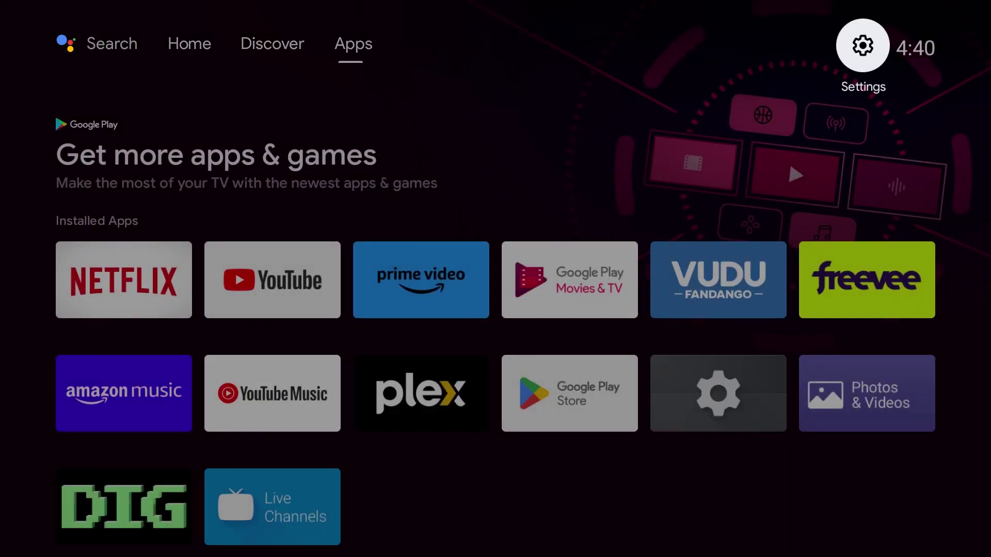
{"action": "key", "text": "Return"}
{"action": "key", "text": "Down"}
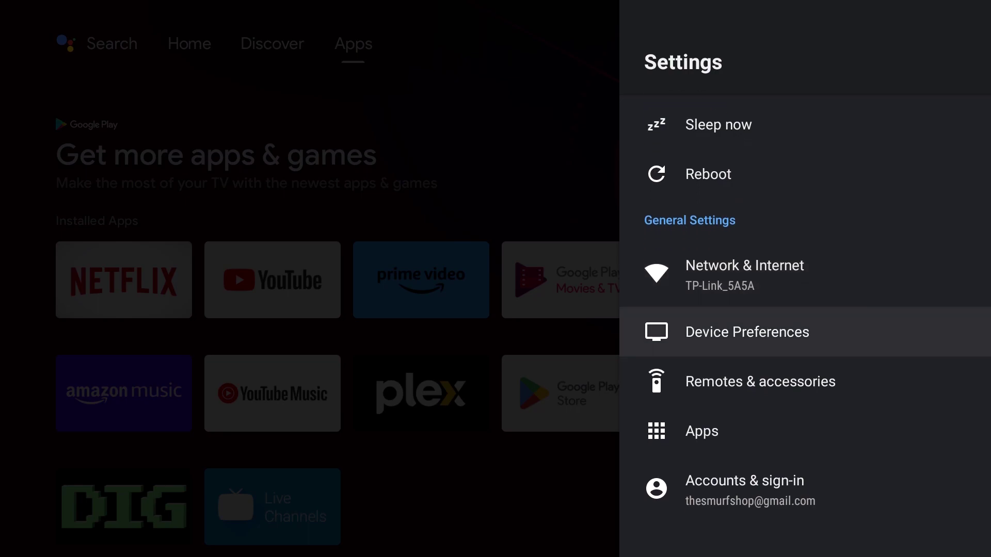
{"action": "key", "text": "Return"}
{"action": "key", "text": "Escape"}
{"action": "key", "text": "Down"}
{"action": "key", "text": "Return"}
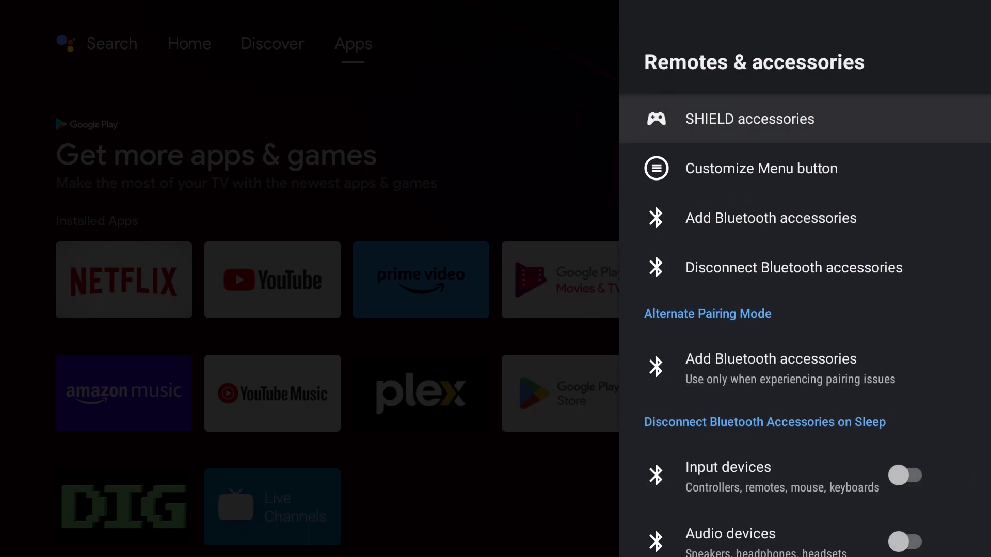
Add a Bluetooth accessory and pair the 8Bitdo SN30 Pro controller.
{"action": "key", "text": "Down"}
{"action": "key", "text": "Down"}
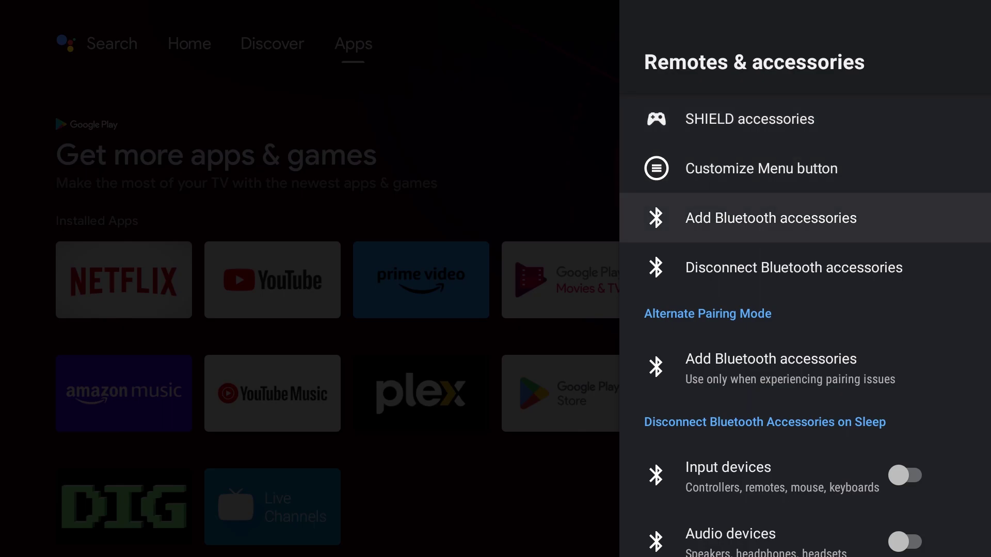
{"action": "key", "text": "Return"}
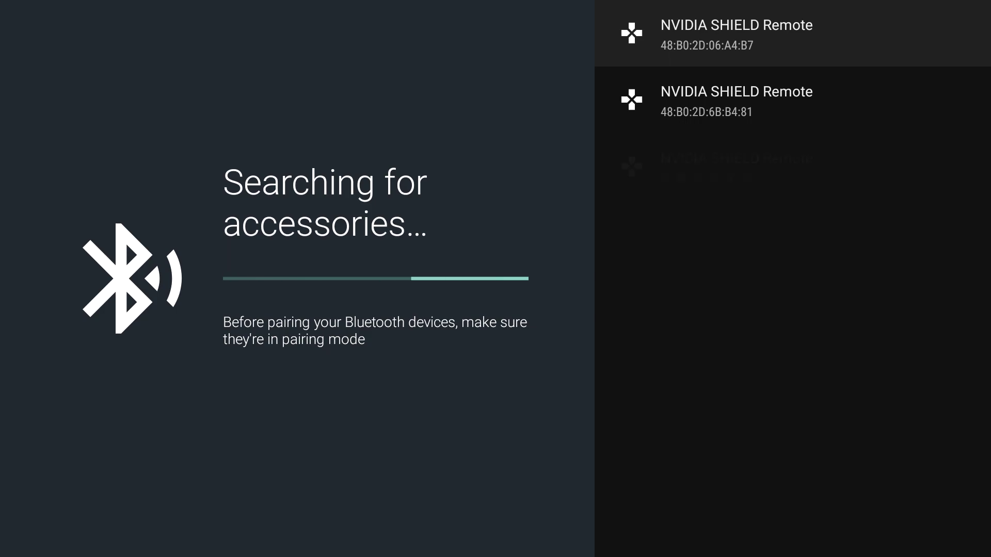
{"action": "key", "text": "Down"}
{"action": "key", "text": "Down"}
{"action": "key", "text": "Down"}
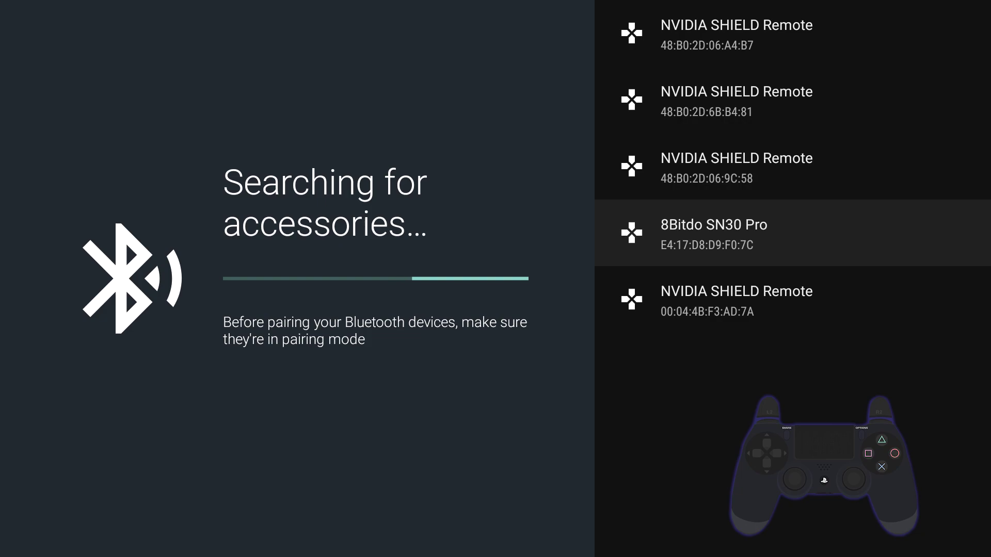
{"action": "key", "text": "Return"}
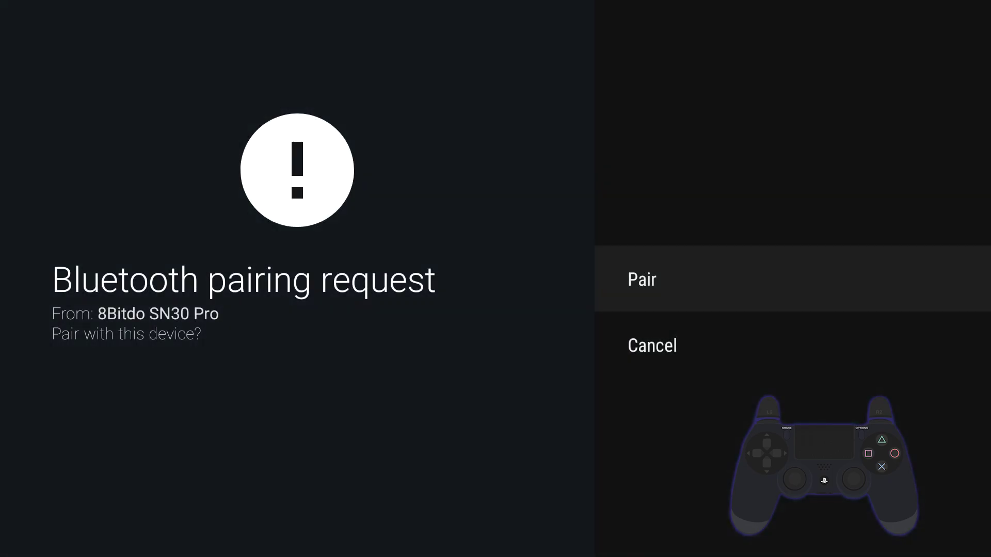
{"action": "key", "text": "Return"}
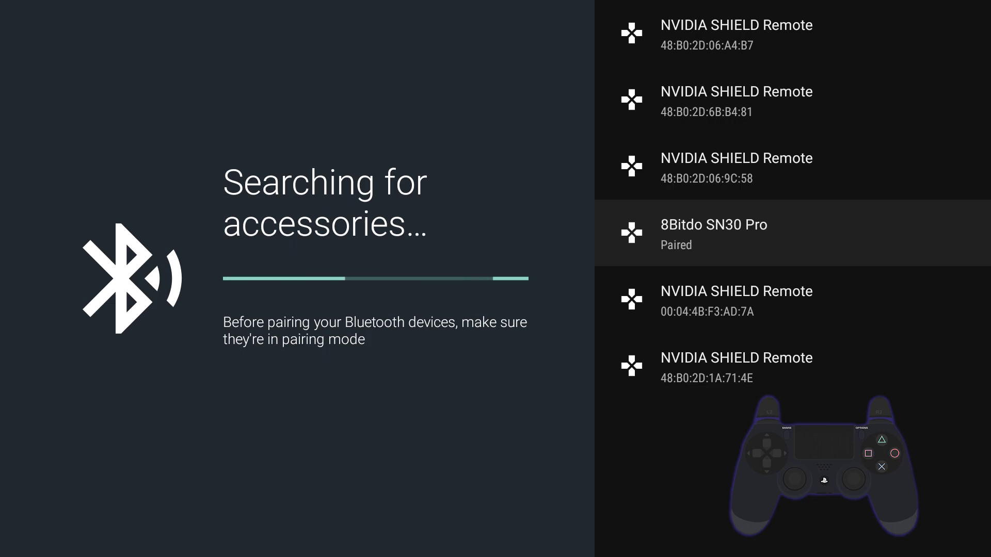
Leave the system settings for the home screen and launch RetroArch Plus from the favorite apps.
{"action": "key", "text": "Escape"}
{"action": "key", "text": "Escape"}
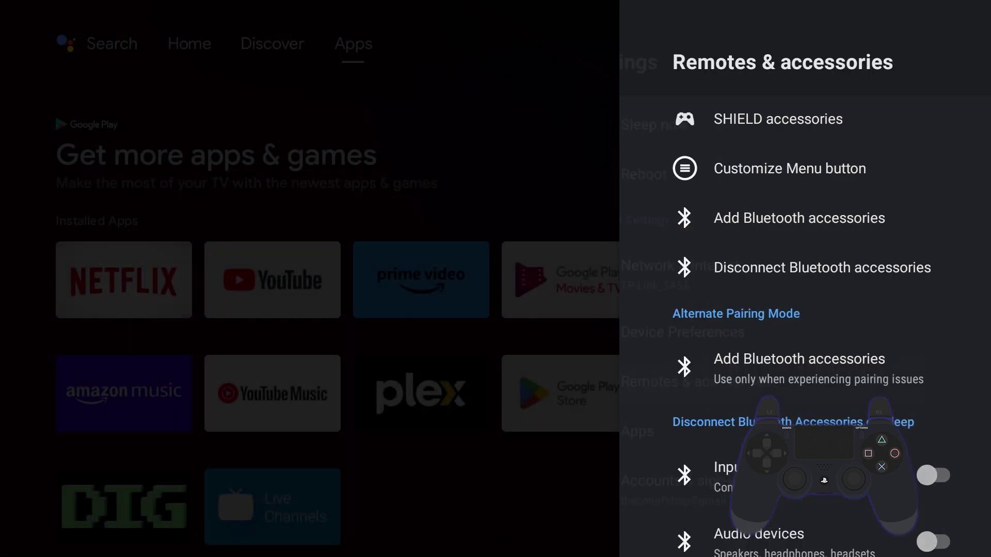
{"action": "key", "text": "Escape"}
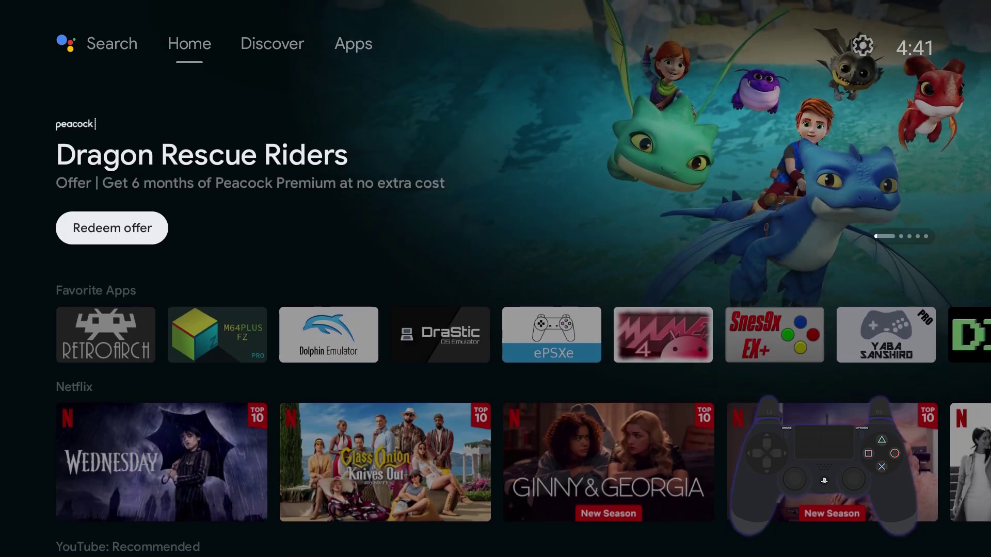
{"action": "key", "text": "Down"}
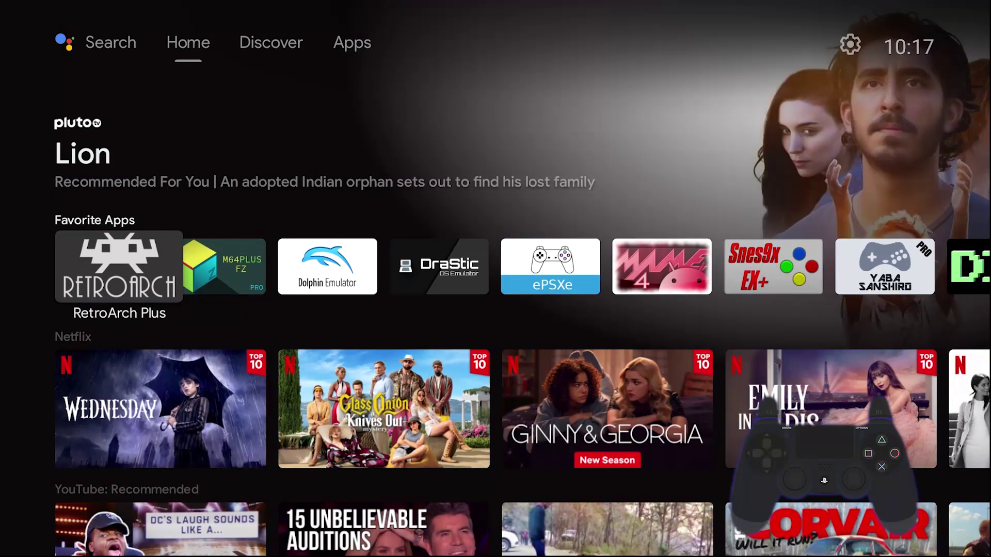
{"action": "key", "text": "Return"}
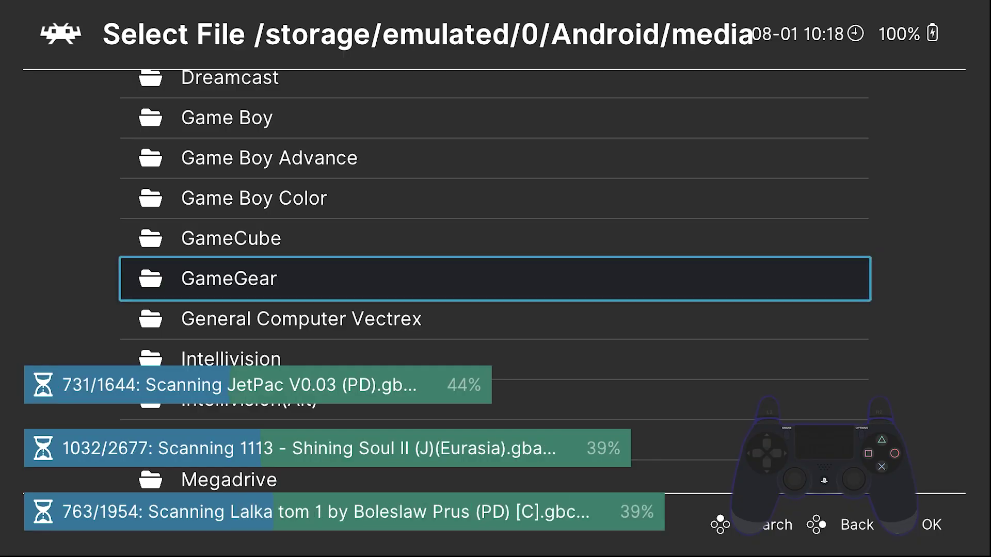
Back out of the directory scan's folder browser and Import Content, and go up to the Settings category.
{"action": "key", "text": "Escape"}
{"action": "key", "text": "Escape"}
{"action": "key", "text": "Escape"}
{"action": "key", "text": "Escape"}
{"action": "key", "text": "Escape"}
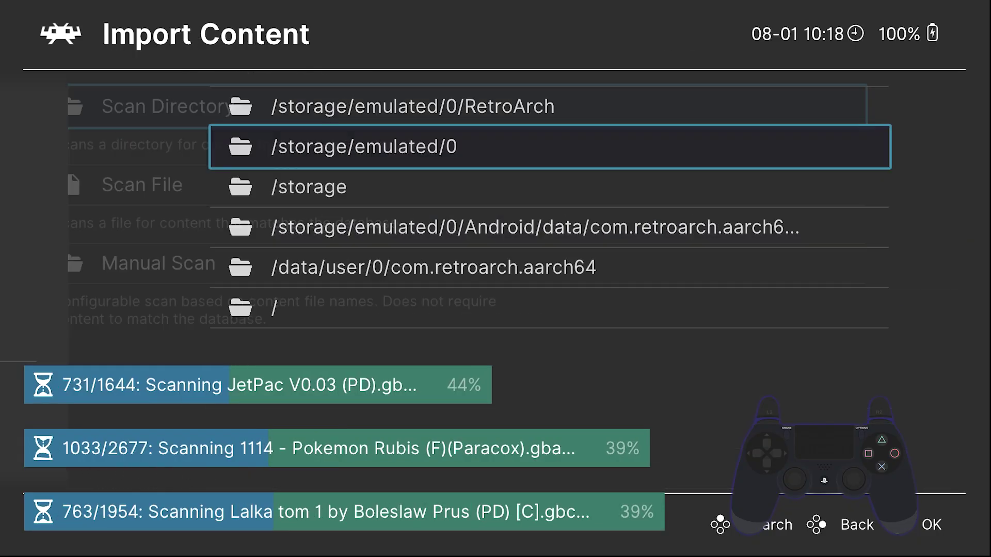
{"action": "key", "text": "Up"}
{"action": "key", "text": "Up"}
{"action": "key", "text": "Up"}
{"action": "key", "text": "Up"}
{"action": "key", "text": "Up"}
{"action": "key", "text": "Up"}
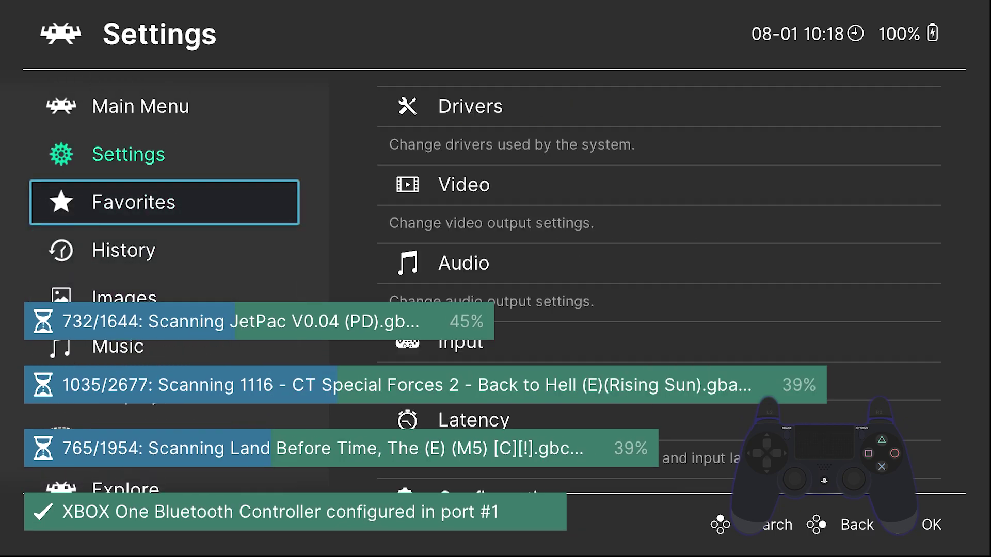
Open the Input settings for controllers, keyboard and mouse.
{"action": "key", "text": "Right"}
{"action": "key", "text": "Down"}
{"action": "key", "text": "Down"}
{"action": "key", "text": "Down"}
{"action": "key", "text": "Down"}
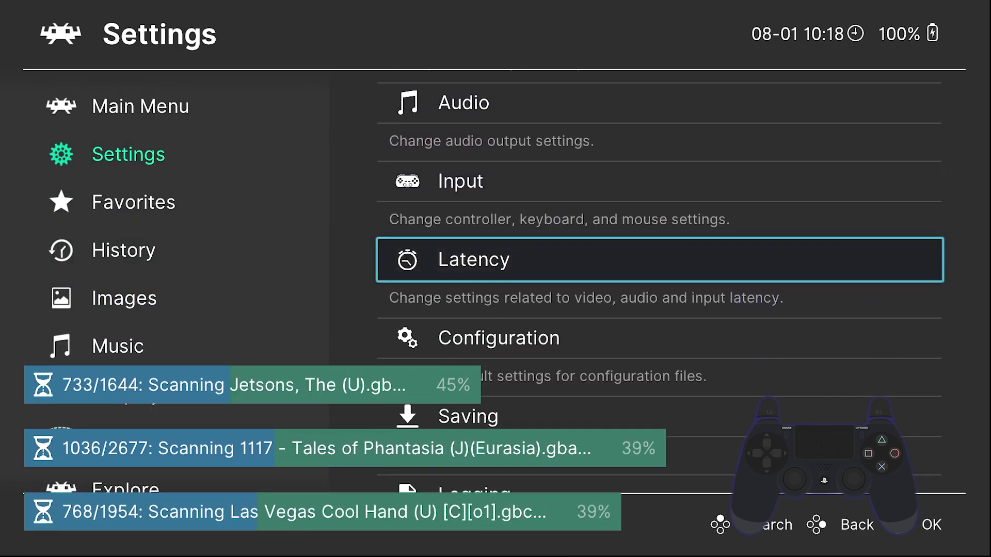
{"action": "key", "text": "Up"}
{"action": "key", "text": "Return"}
Open Port 1 Controls from the Input settings.
{"action": "key", "text": "Down"}
{"action": "key", "text": "Down"}
{"action": "key", "text": "Down"}
{"action": "key", "text": "Down"}
{"action": "key", "text": "Down"}
{"action": "key", "text": "Down"}
{"action": "key", "text": "Down"}
{"action": "key", "text": "Down"}
{"action": "key", "text": "Down"}
{"action": "key", "text": "Down"}
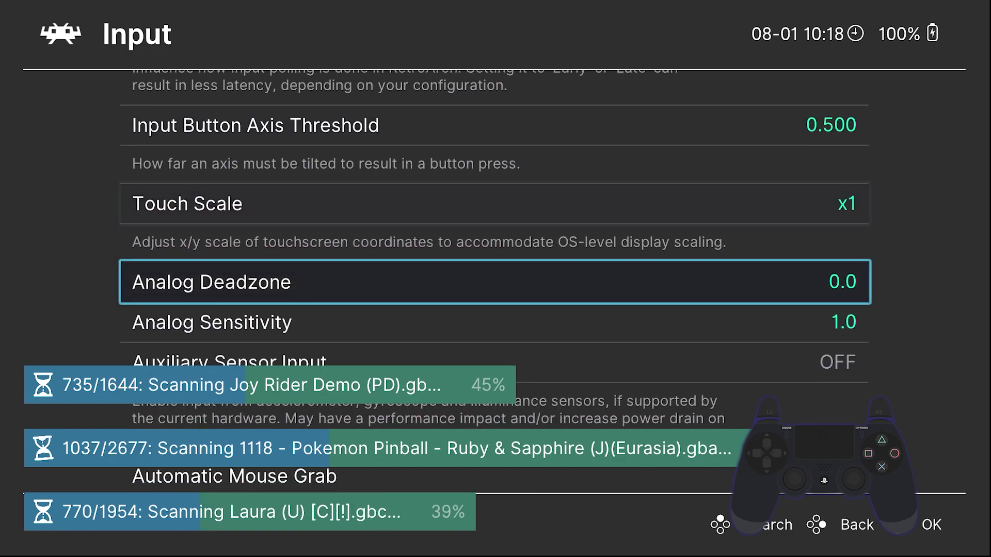
{"action": "key", "text": "Down"}
{"action": "key", "text": "Down"}
{"action": "key", "text": "Down"}
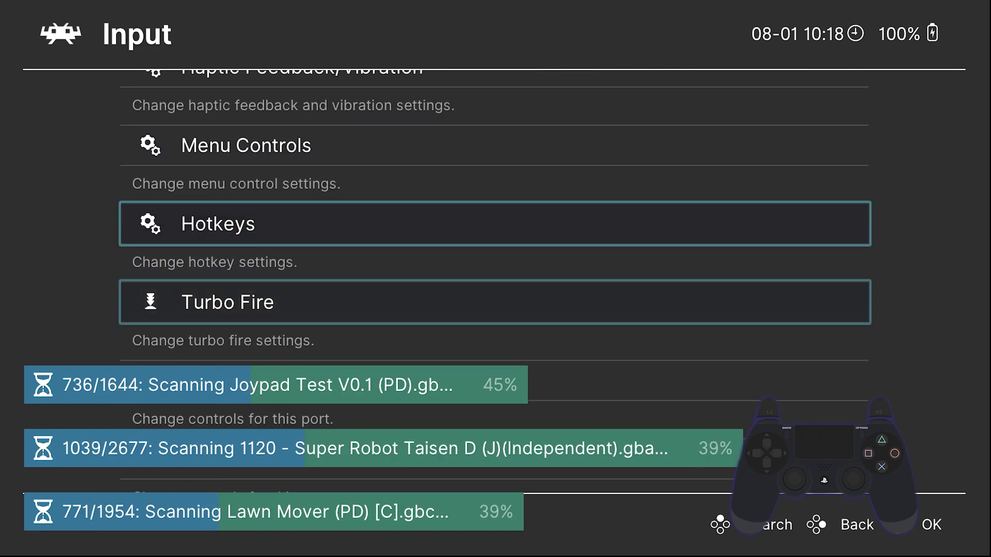
{"action": "key", "text": "Return"}
Bind D-Pad Up for port 1 to the controller's Hat #0 up.
{"action": "key", "text": "Down"}
{"action": "key", "text": "Down"}
{"action": "key", "text": "Down"}
{"action": "key", "text": "Down"}
{"action": "key", "text": "Down"}
{"action": "key", "text": "Down"}
{"action": "key", "text": "Down"}
{"action": "key", "text": "Down"}
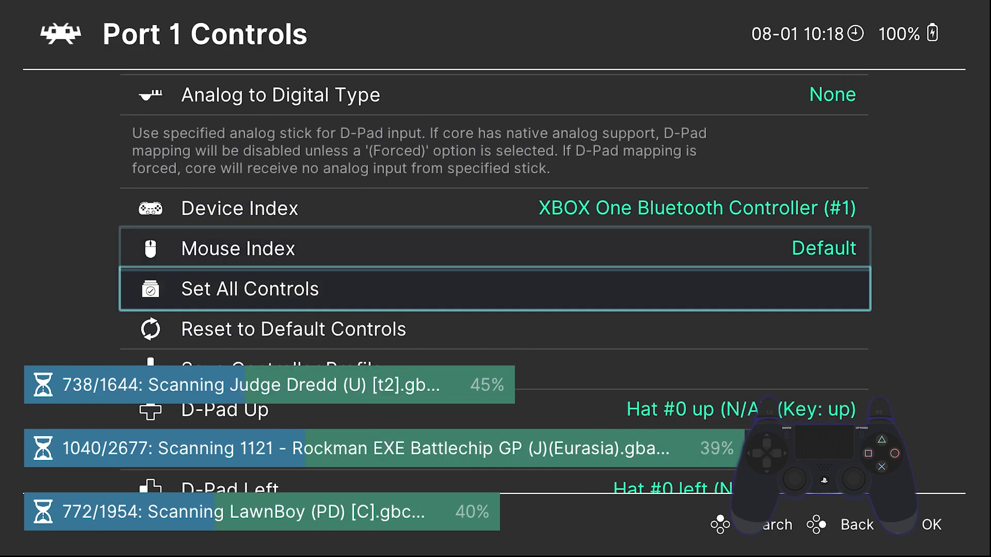
{"action": "key", "text": "Return"}
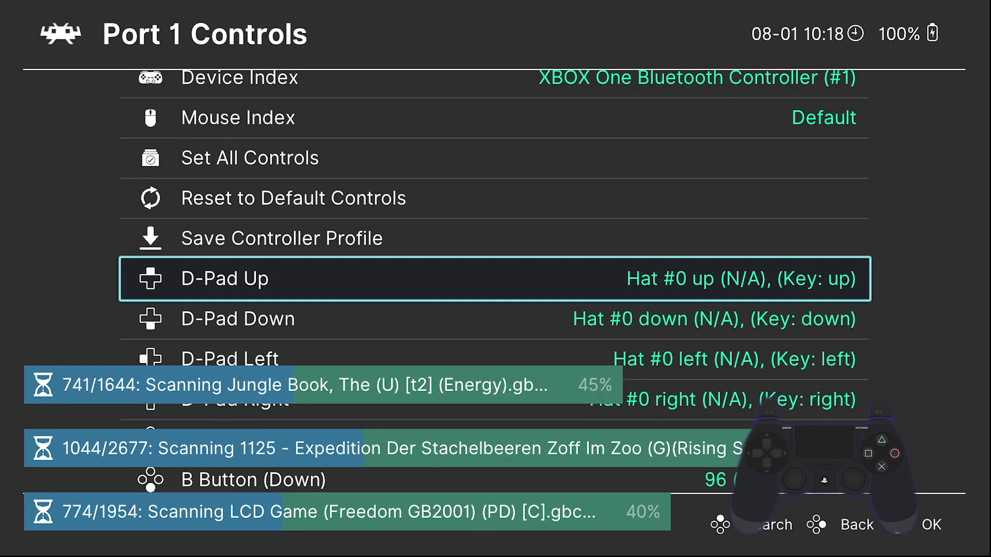
Bind port 1's D-Pad Down, Left and Right to Hat #0 down, left and right on the controller.
{"action": "key", "text": "Down"}
{"action": "key", "text": "Return"}
{"action": "key", "text": "Down"}
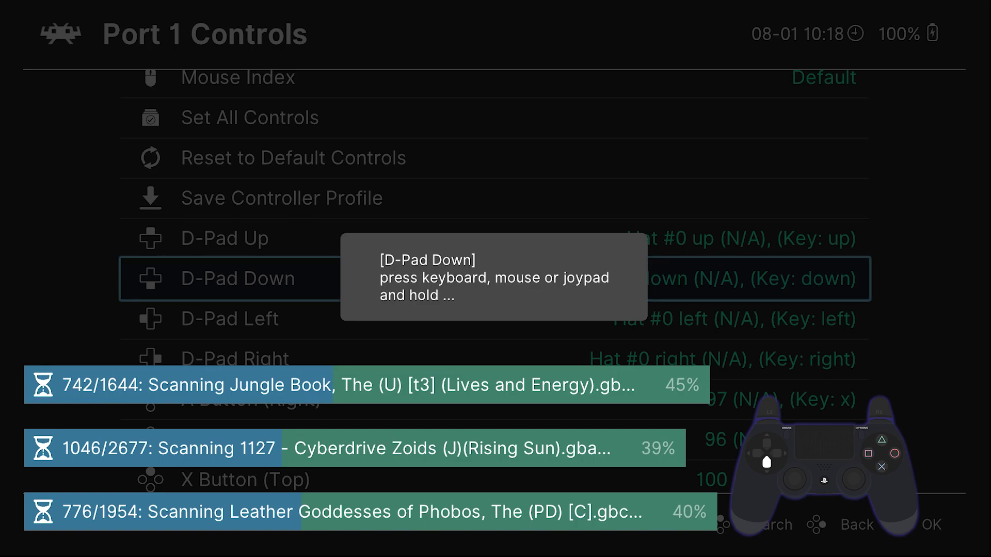
{"action": "key", "text": "Down"}
{"action": "key", "text": "Return"}
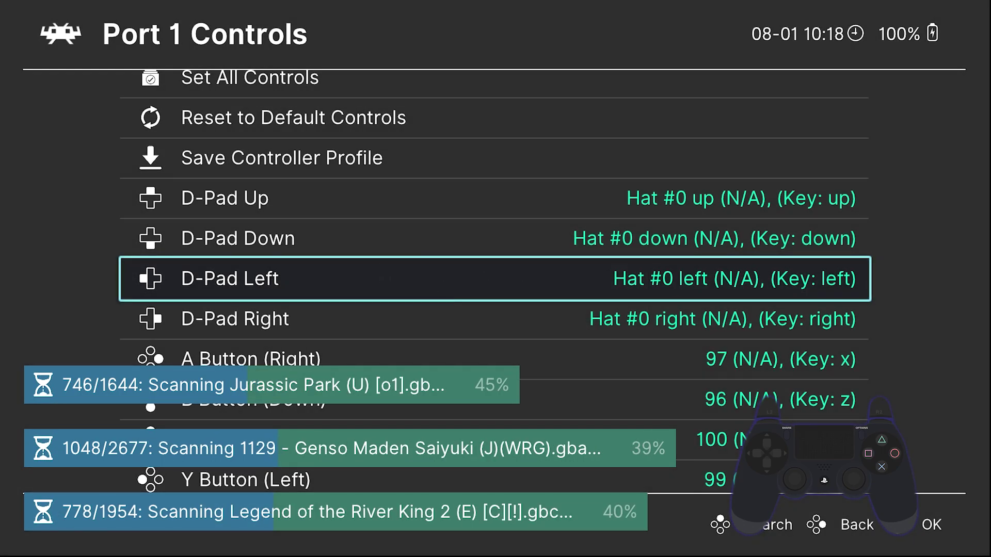
{"action": "key", "text": "Down"}
{"action": "key", "text": "Return"}
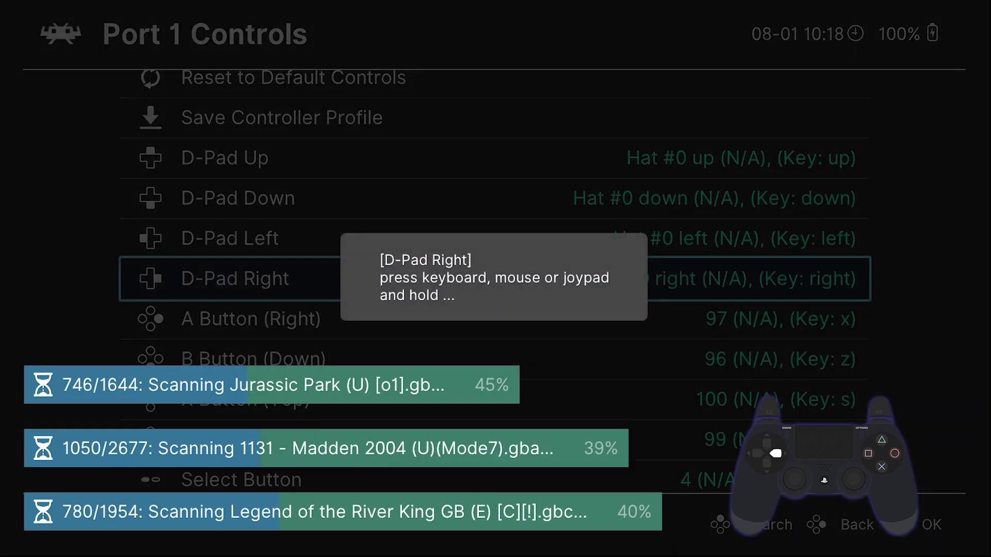
Bind port 1's face buttons on the controller: A to 97, B to 96, X to 100 and Y to 99.
{"action": "key", "text": "Down"}
{"action": "key", "text": "Return"}
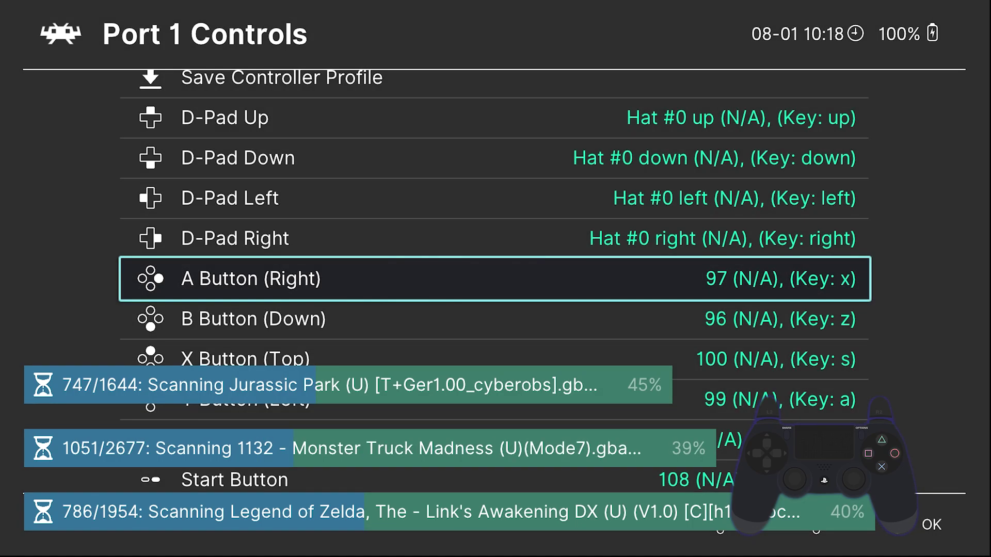
{"action": "key", "text": "Down"}
{"action": "key", "text": "Return"}
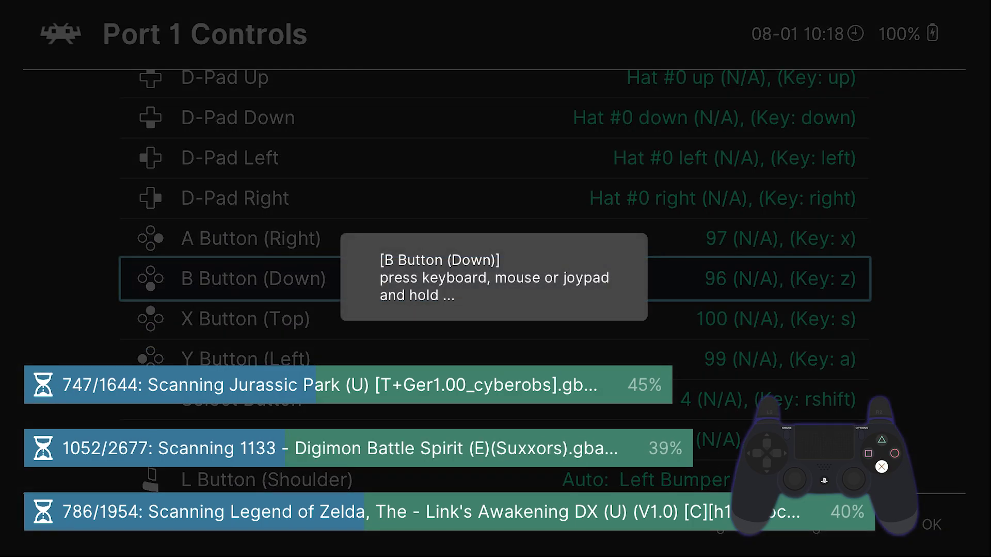
{"action": "key", "text": "Down"}
{"action": "key", "text": "Return"}
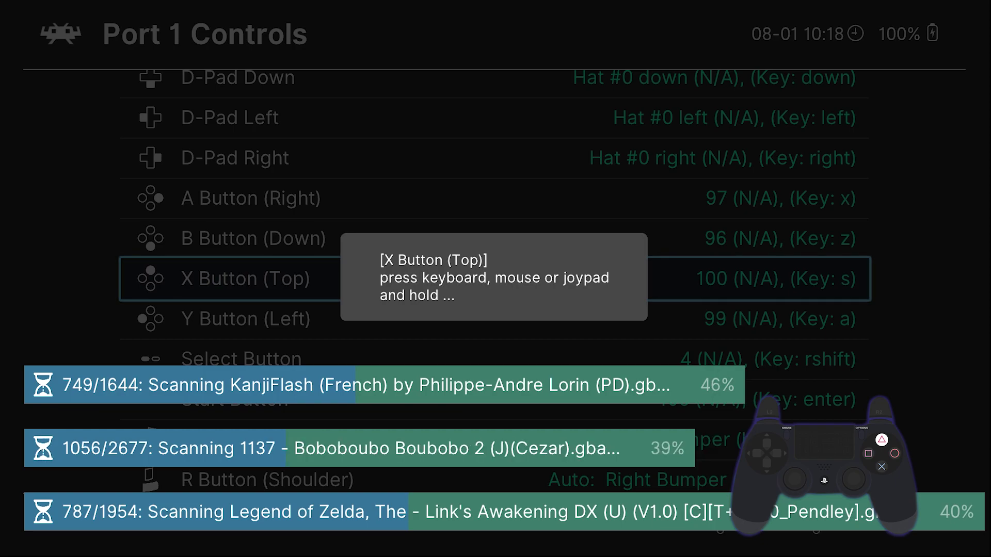
{"action": "key", "text": "Down"}
{"action": "key", "text": "Return"}
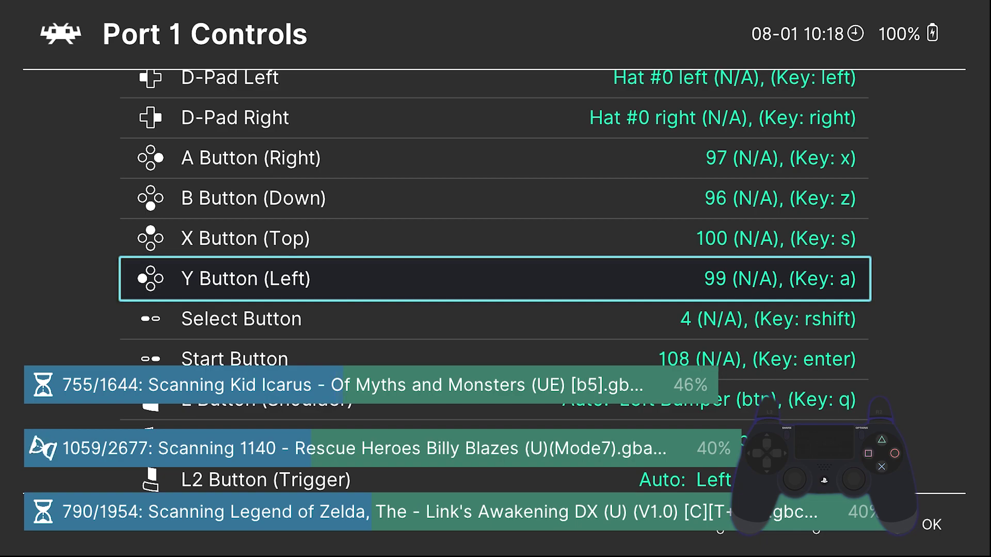
{"action": "key", "text": "Return"}
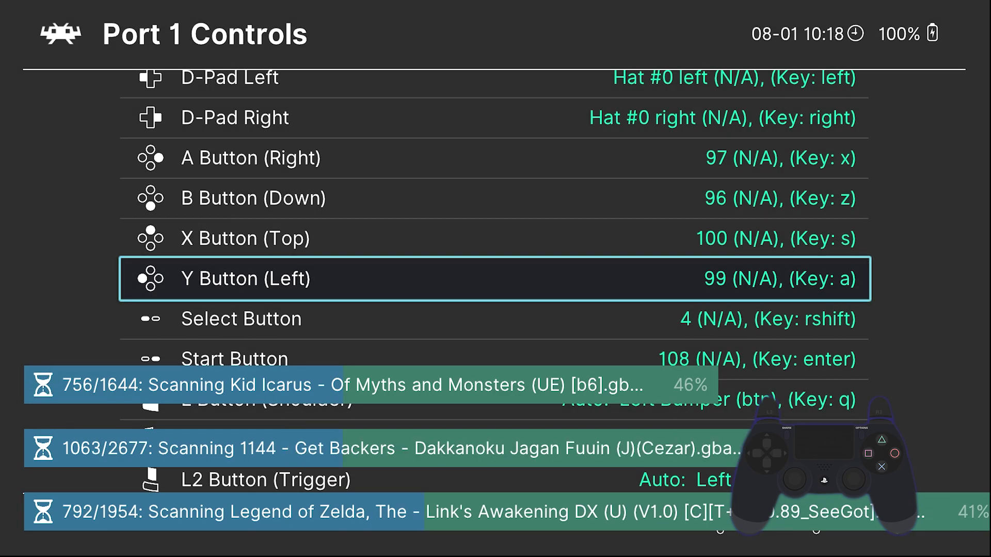
Bind port 1's Select Button to controller input 4 and Start Button to 108.
{"action": "key", "text": "Down"}
{"action": "key", "text": "Return"}
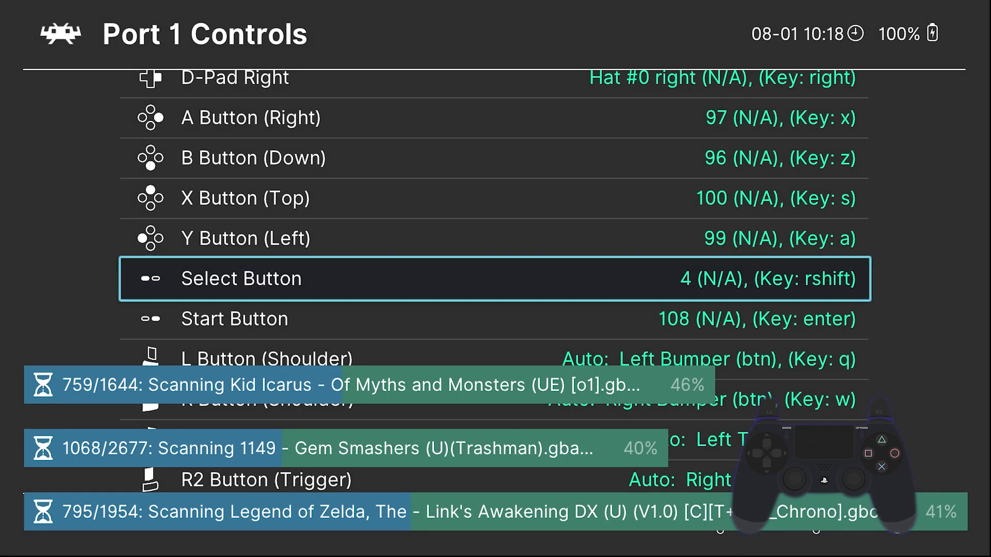
{"action": "key", "text": "Down"}
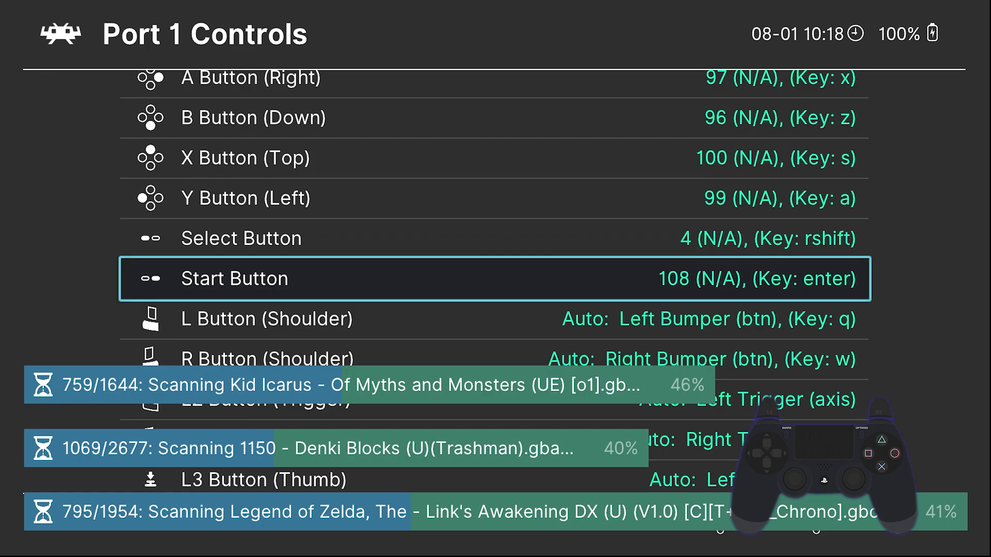
{"action": "key", "text": "Return"}
{"action": "key", "text": "Return"}
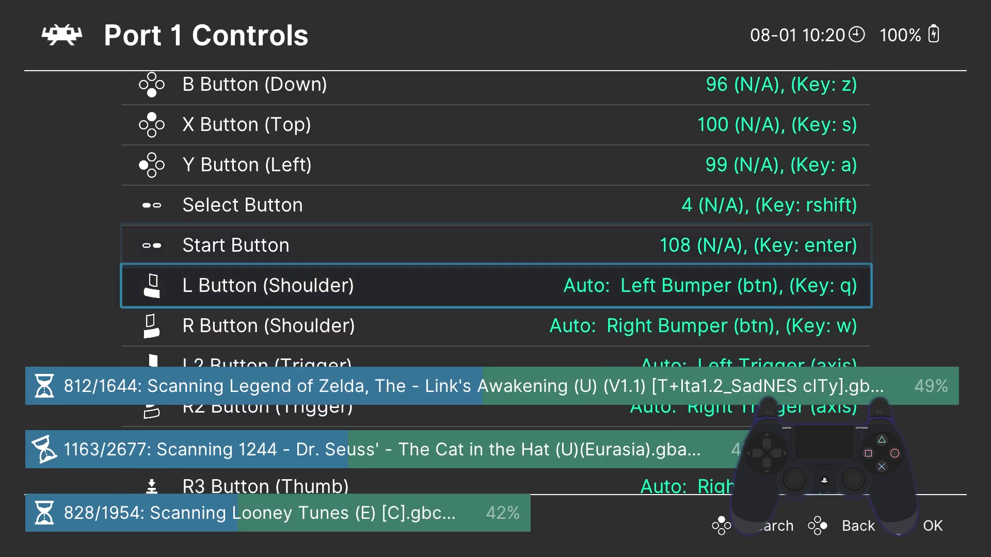
Bind port 1's shoulder buttons on the controller: L to +6 and R to +7.
{"action": "key", "text": "Return"}
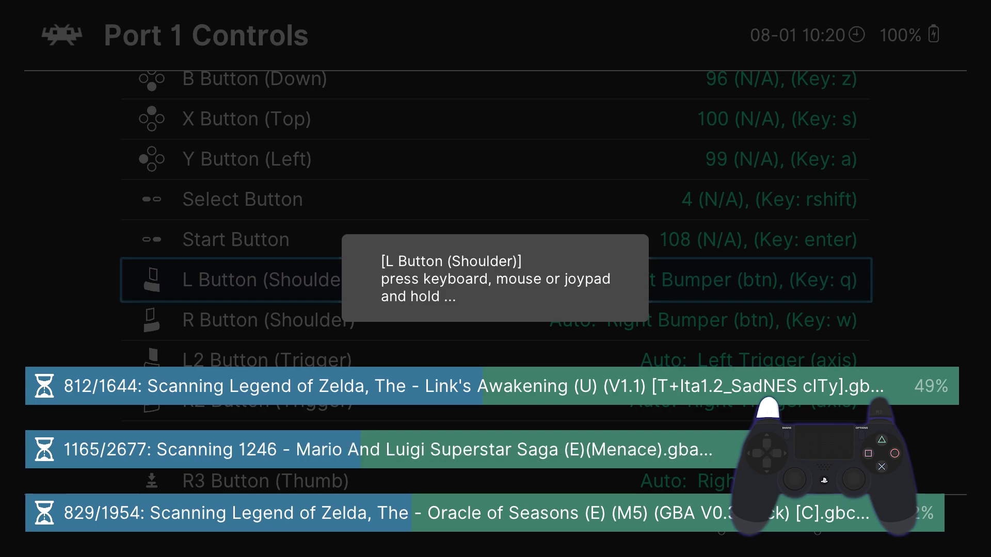
{"action": "key", "text": "Down"}
{"action": "key", "text": "Return"}
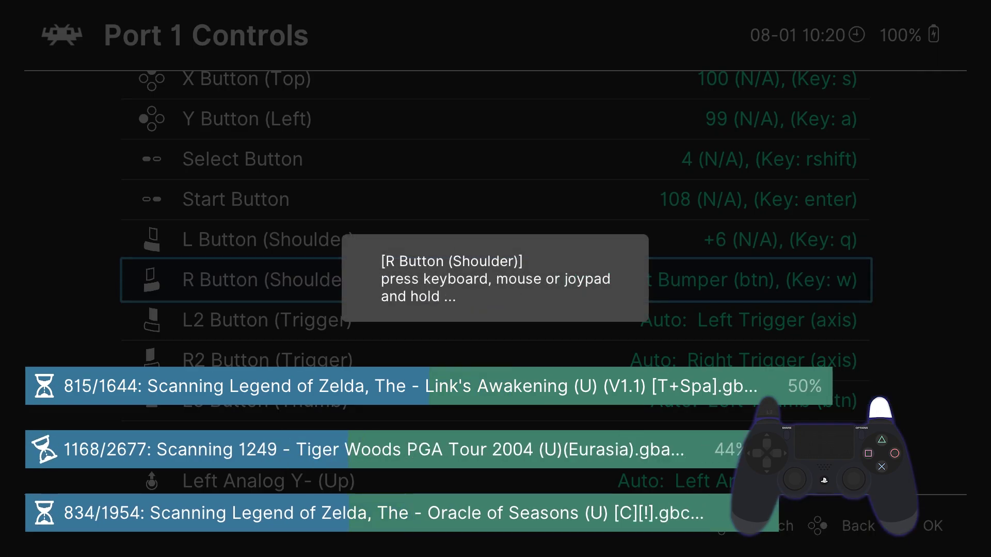
Bind port 1's L2 trigger to controller input 102, R2 trigger to 103 and L3 thumb button to 106.
{"action": "key", "text": "Down"}
{"action": "key", "text": "Return"}
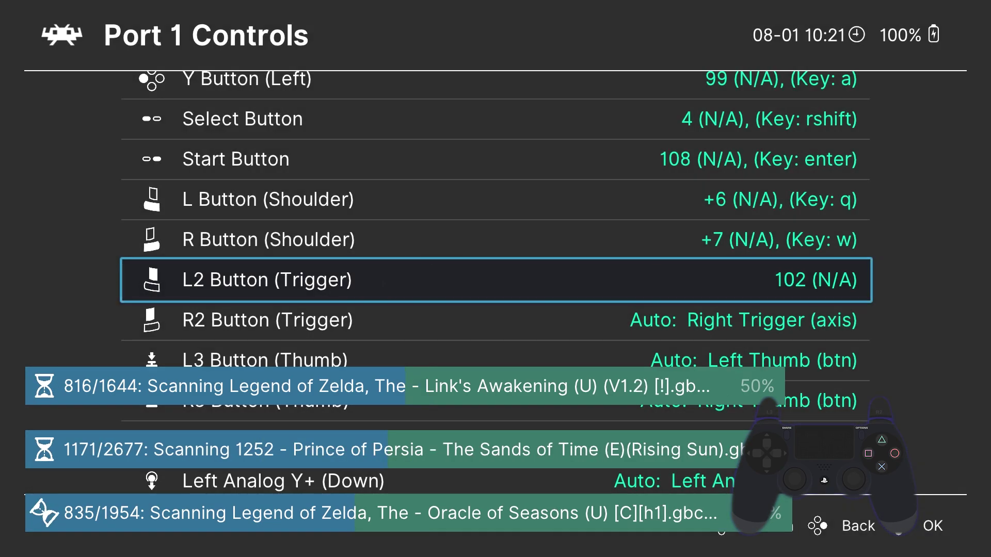
{"action": "key", "text": "Down"}
{"action": "key", "text": "Return"}
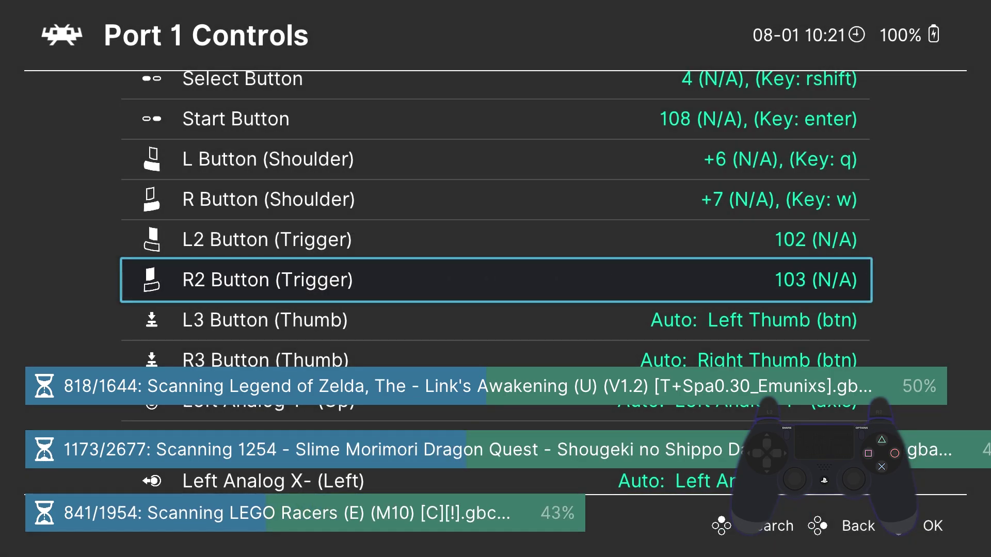
{"action": "key", "text": "Down"}
{"action": "key", "text": "Return"}
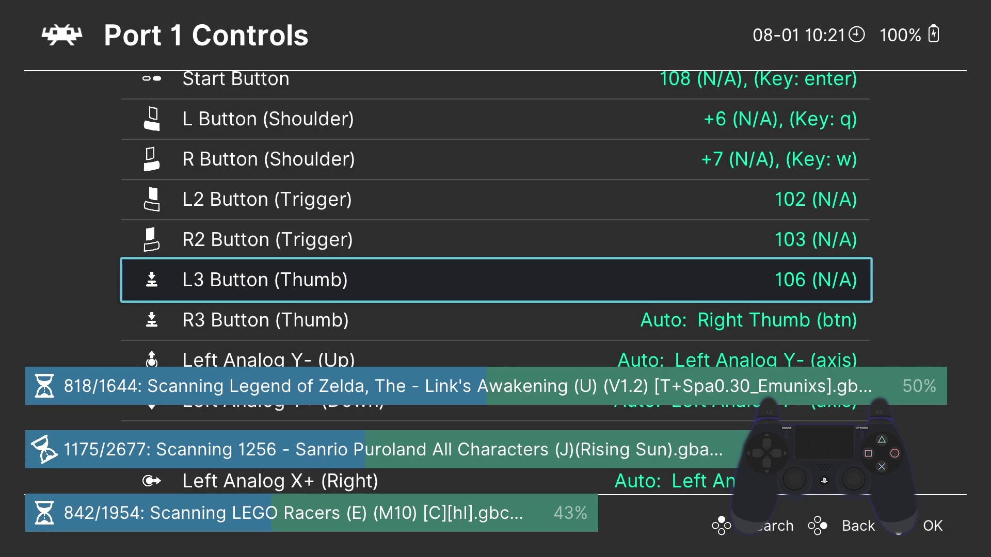
Bind port 1's R3 thumb button to 107 and the left analog directions: up to -1, down to +1, left to -0, right to +0.
{"action": "key", "text": "Down"}
{"action": "key", "text": "Return"}
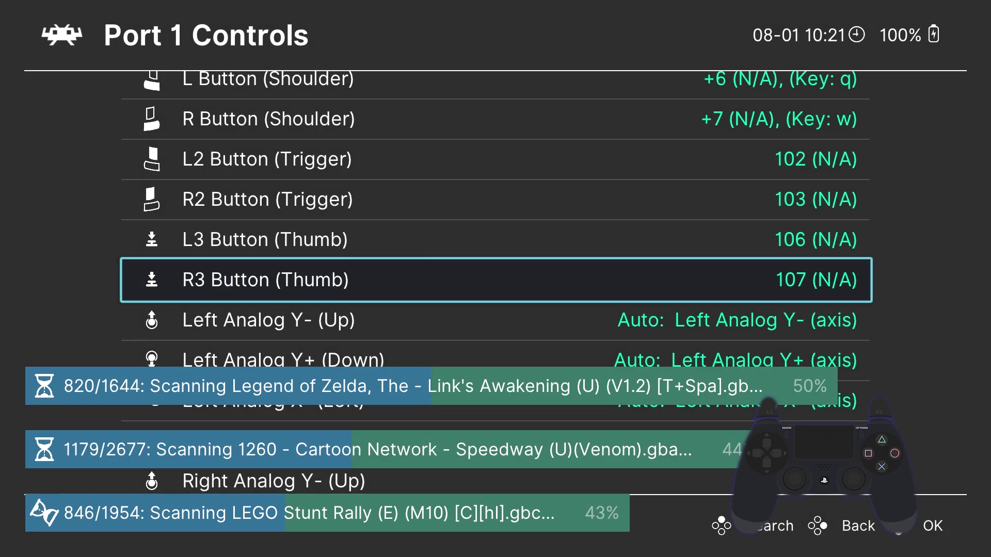
{"action": "key", "text": "Down"}
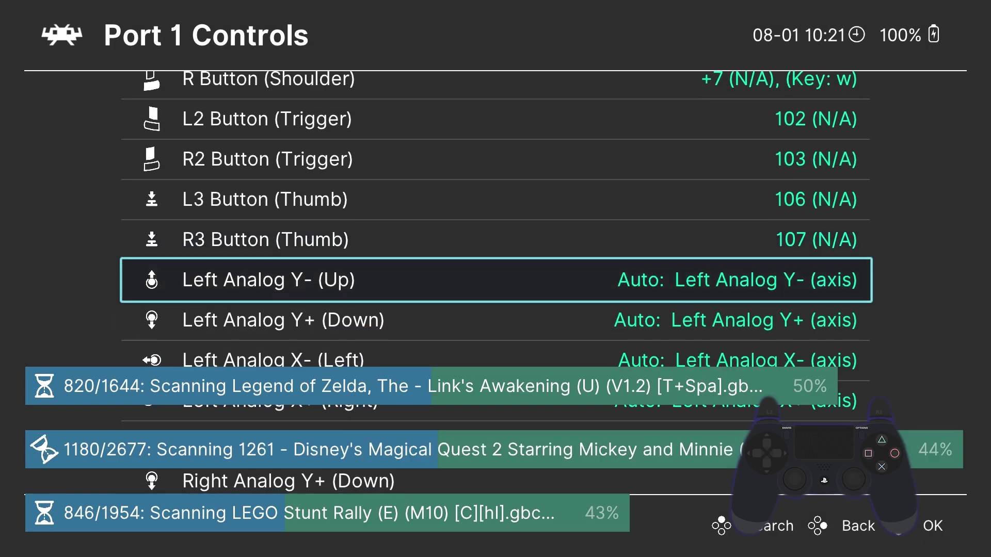
{"action": "key", "text": "Return"}
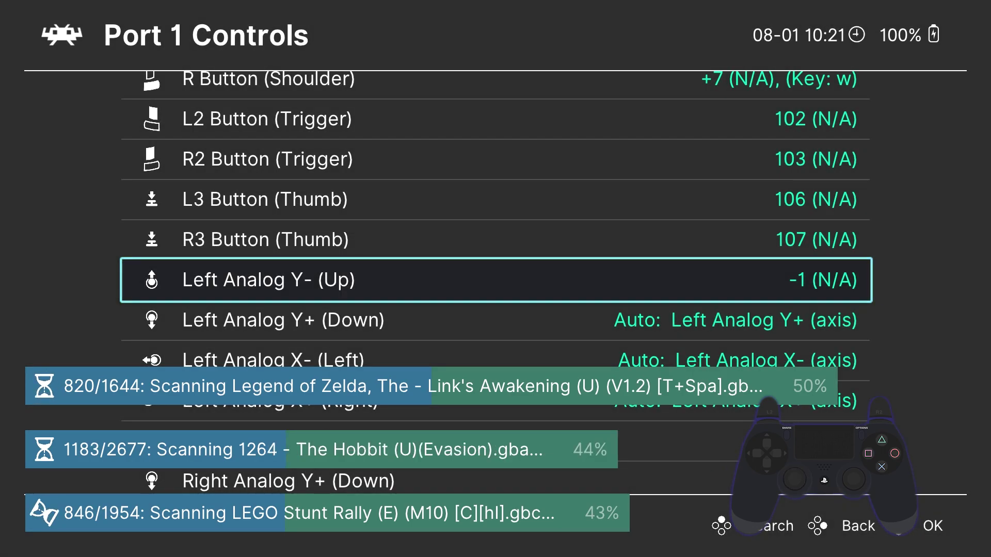
{"action": "key", "text": "Down"}
{"action": "key", "text": "Return"}
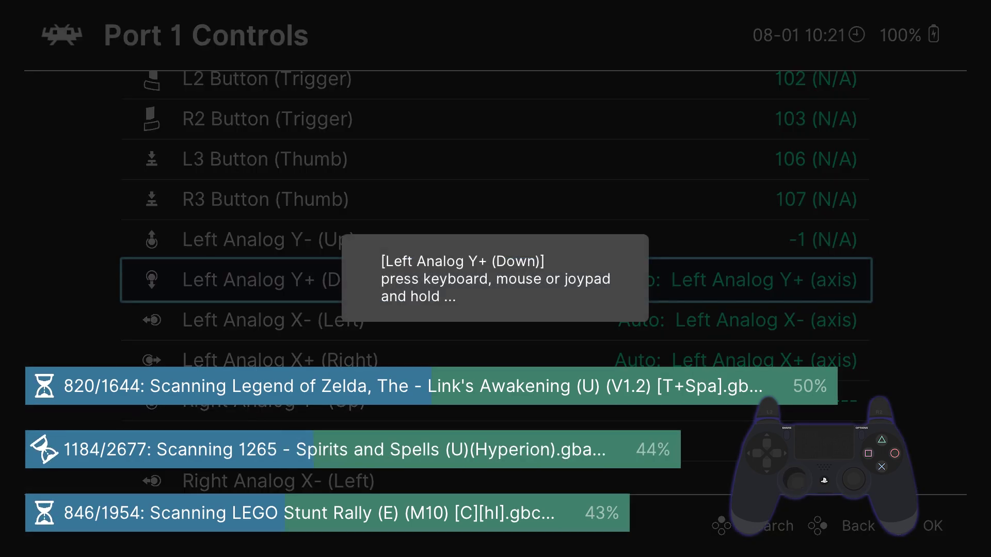
{"action": "key", "text": "Down"}
{"action": "key", "text": "Return"}
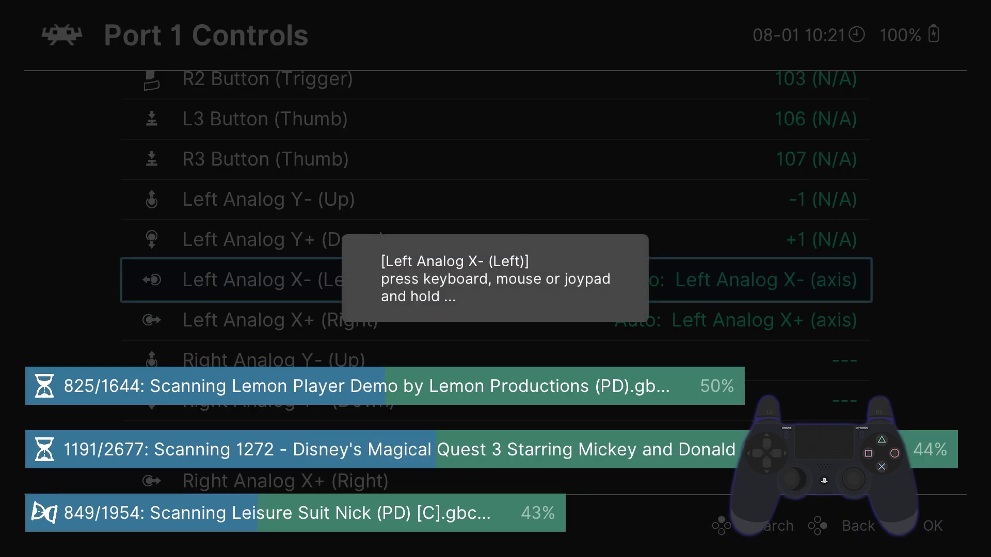
{"action": "key", "text": "Down"}
{"action": "key", "text": "Return"}
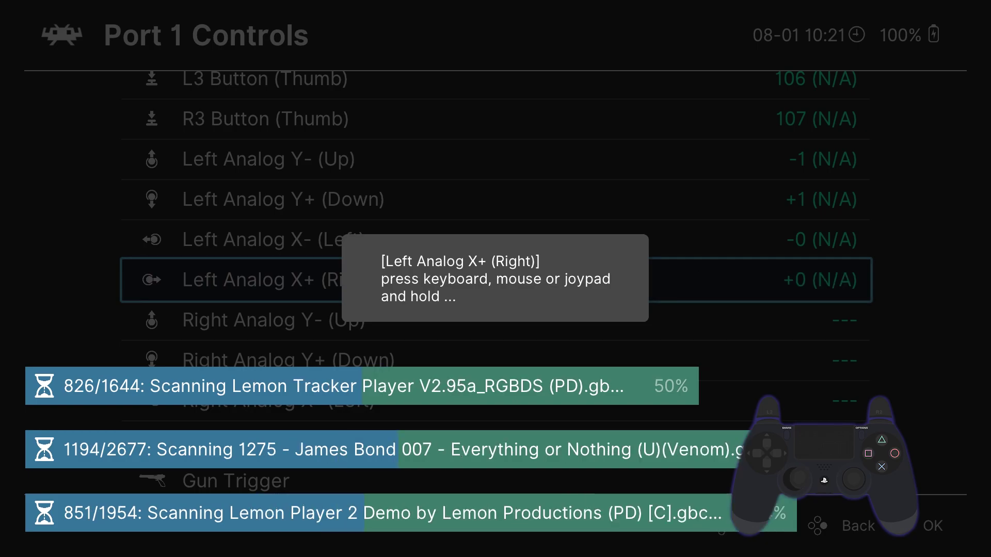
Bind port 1's right analog directions on the controller: up to -3, down to +3, left to -2 and right to +2.
{"action": "key", "text": "Down"}
{"action": "key", "text": "Return"}
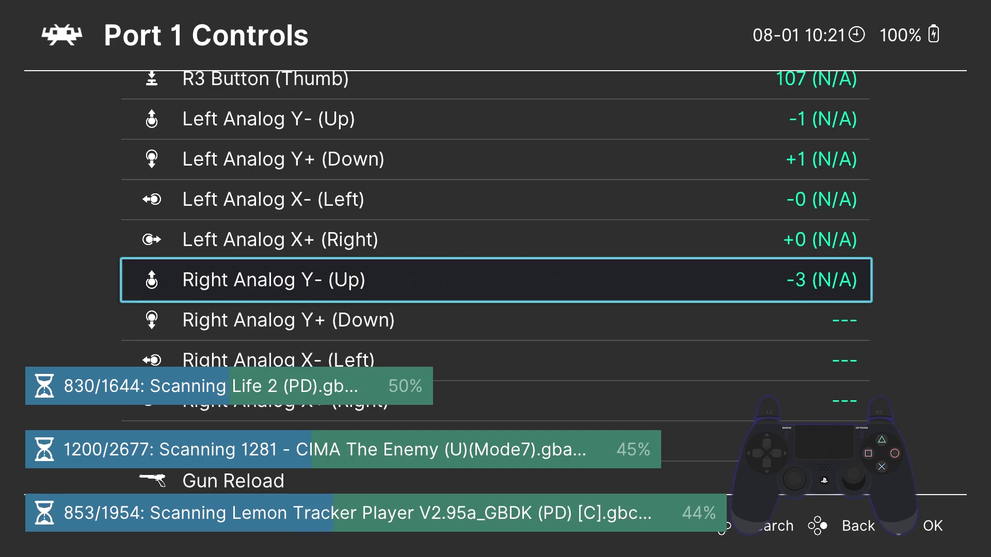
{"action": "key", "text": "Down"}
{"action": "key", "text": "Return"}
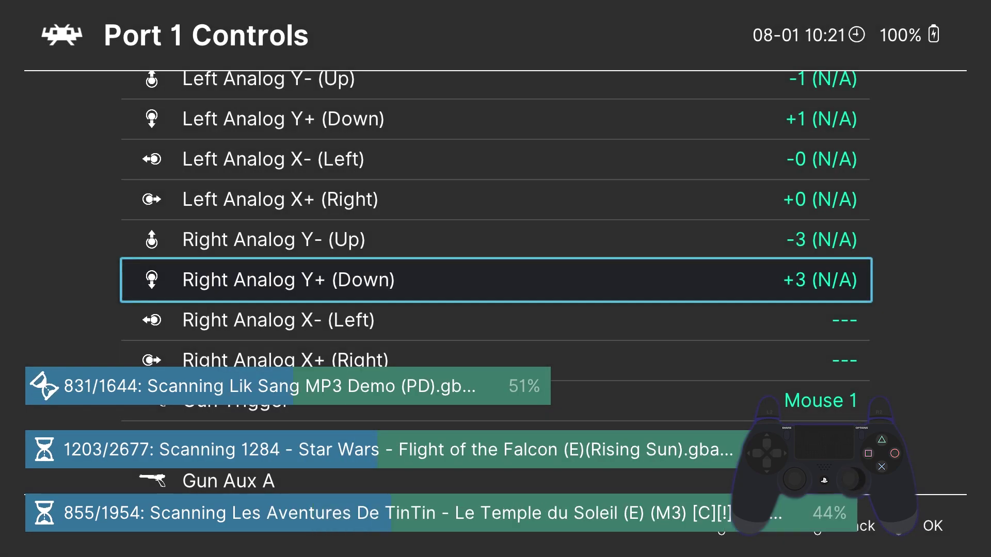
{"action": "key", "text": "Down"}
{"action": "key", "text": "Return"}
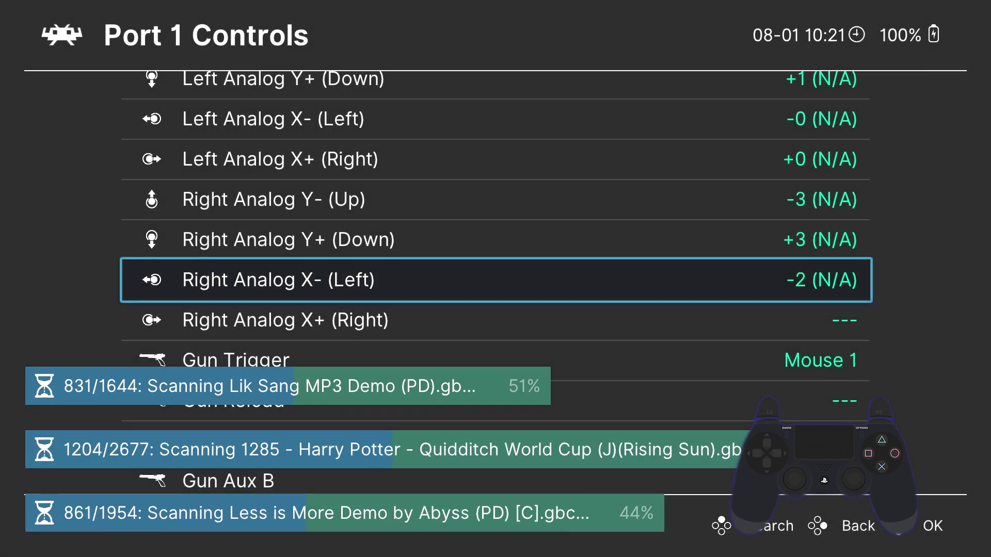
{"action": "key", "text": "Down"}
{"action": "key", "text": "Return"}
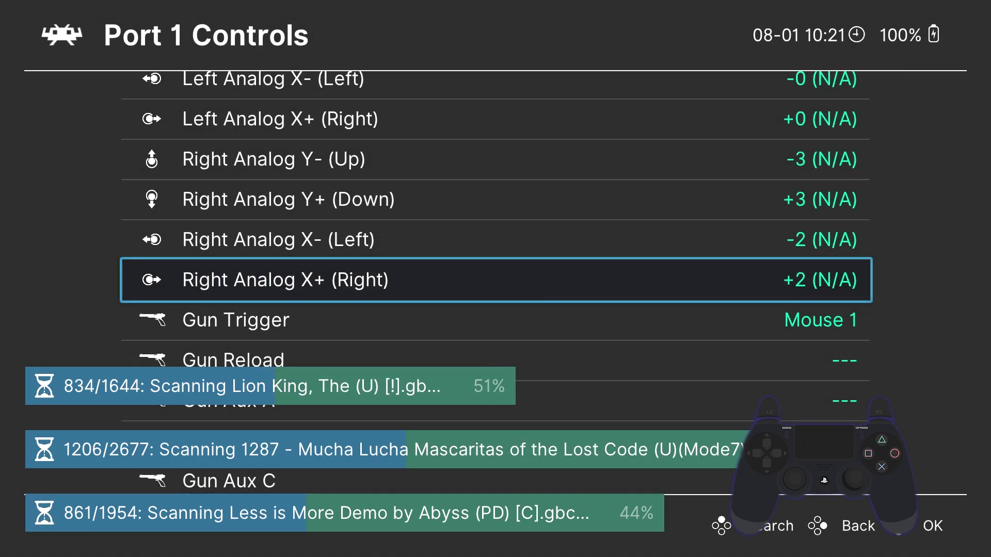
Save the controller profile for port 1 and leave the port's controls.
{"action": "key", "text": "Down"}
{"action": "key", "text": "Down"}
{"action": "key", "text": "Down"}
{"action": "key", "text": "Down"}
{"action": "key", "text": "Down"}
{"action": "key", "text": "Down"}
{"action": "key", "text": "Down"}
{"action": "key", "text": "Down"}
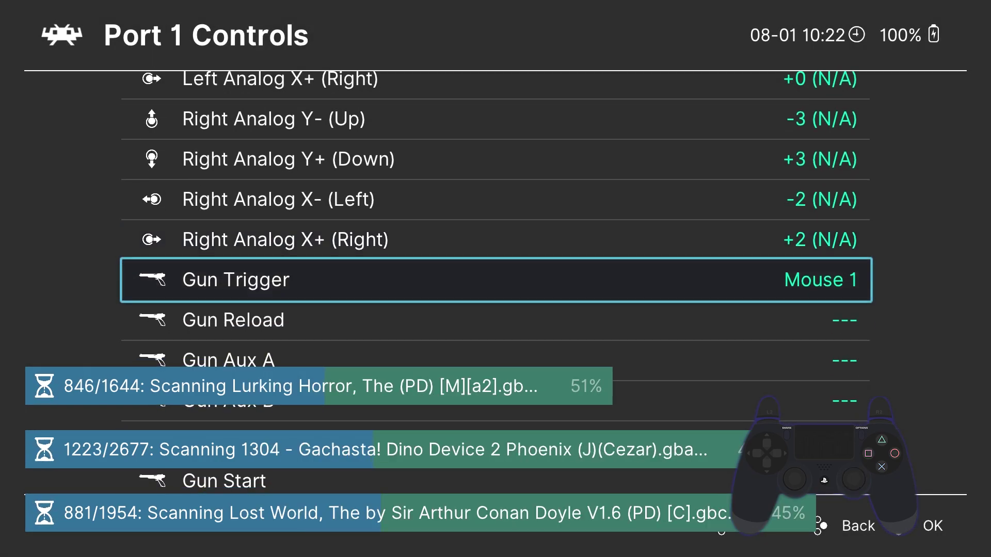
{"action": "key", "text": "Down"}
{"action": "key", "text": "Down"}
{"action": "key", "text": "Down"}
{"action": "key", "text": "Down"}
{"action": "key", "text": "Down"}
{"action": "key", "text": "Down"}
{"action": "key", "text": "Down"}
{"action": "key", "text": "Down"}
{"action": "key", "text": "Down"}
{"action": "key", "text": "Down"}
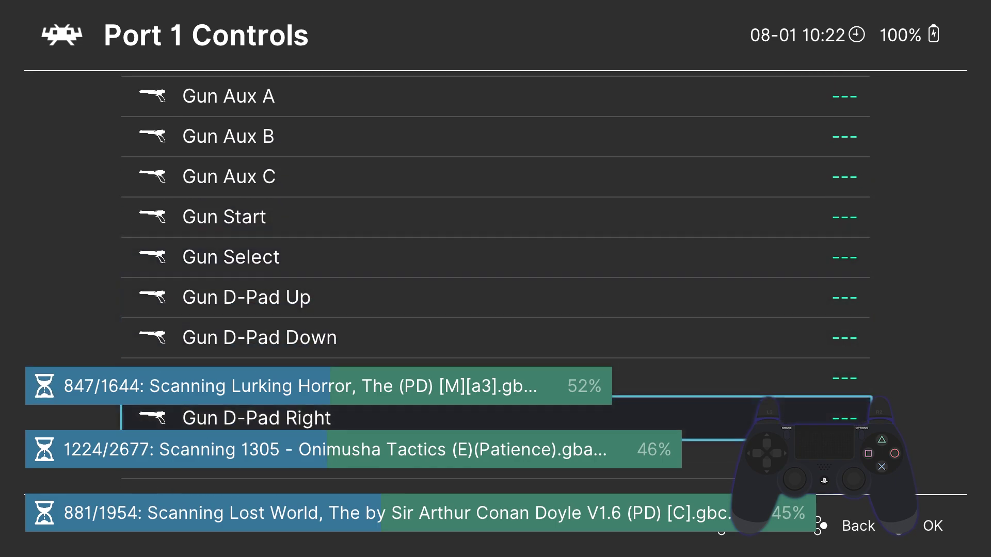
{"action": "key", "text": "Down"}
{"action": "key", "text": "Return"}
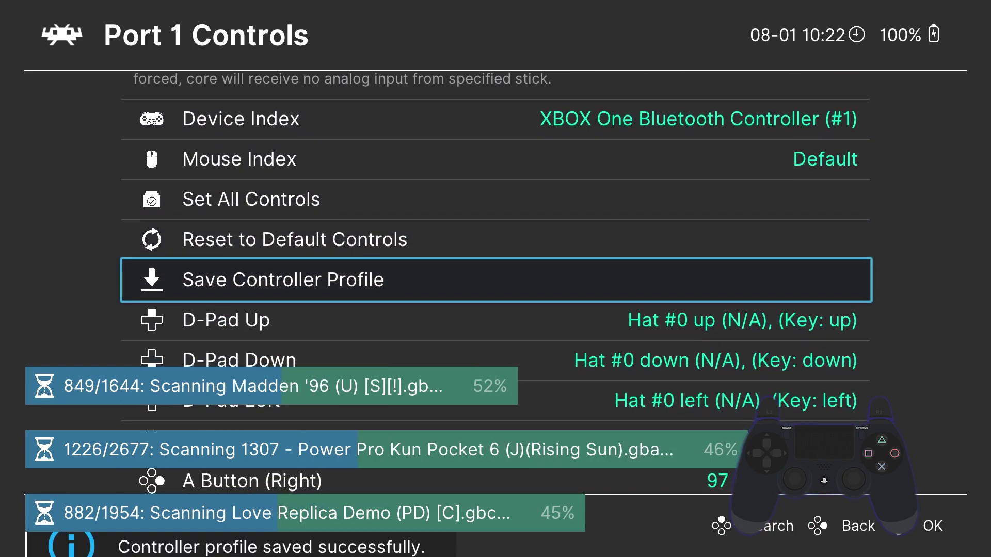
{"action": "key", "text": "BackSpace"}
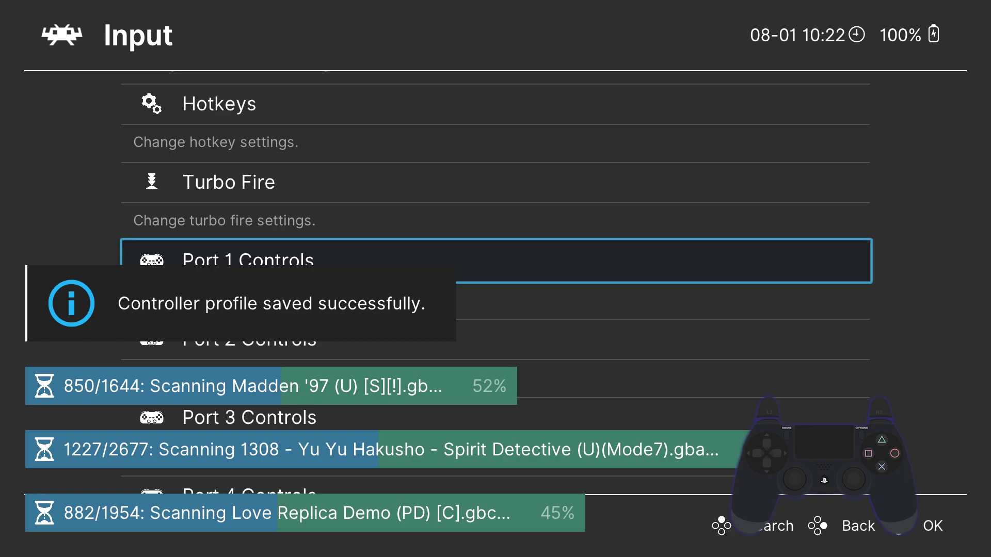
In the hotkey settings, bind Hotkey Enable to the controller's Select button, input 4.
{"action": "key", "text": "Up"}
{"action": "key", "text": "Up"}
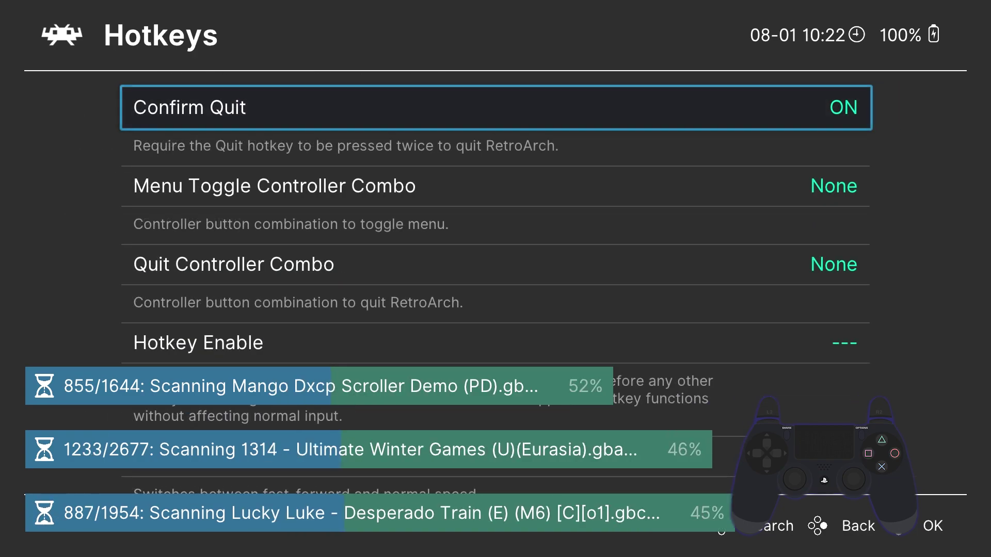
{"action": "key", "text": "Down"}
{"action": "key", "text": "Down"}
{"action": "key", "text": "Down"}
{"action": "key", "text": "Return"}
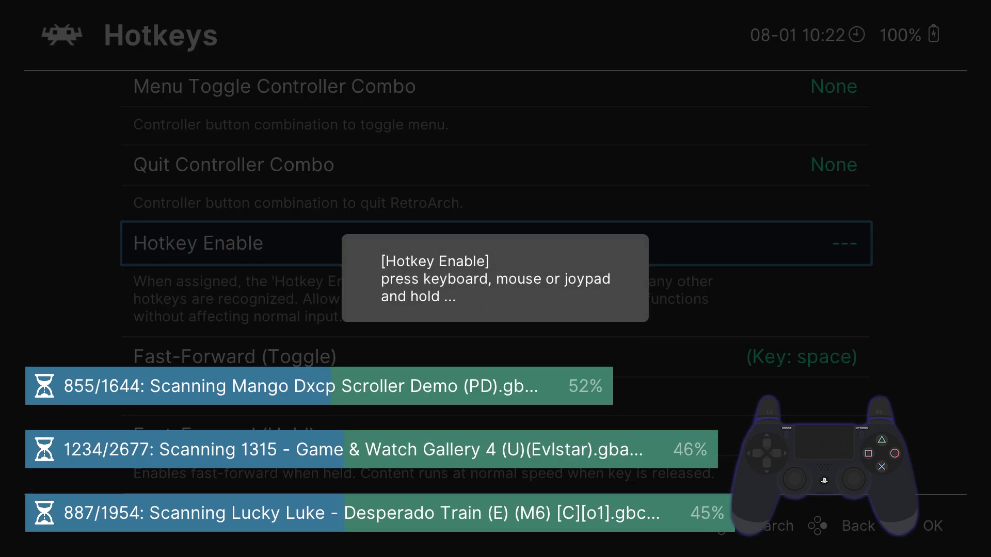
{"action": "key", "text": "Select"}
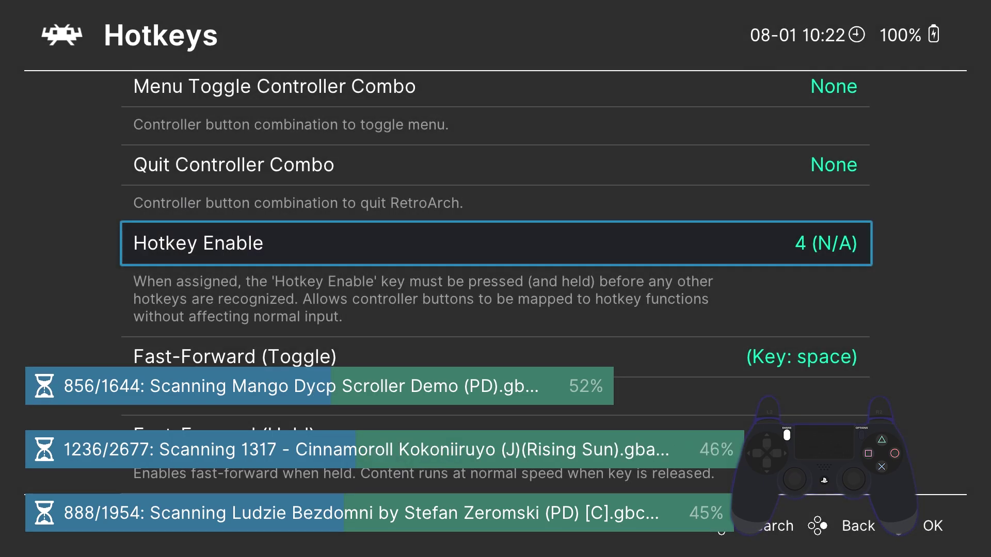
Set the Menu Toggle Controller Combo to L3 + R3.
{"action": "key", "text": "Up"}
{"action": "key", "text": "Up"}
{"action": "key", "text": "Return"}
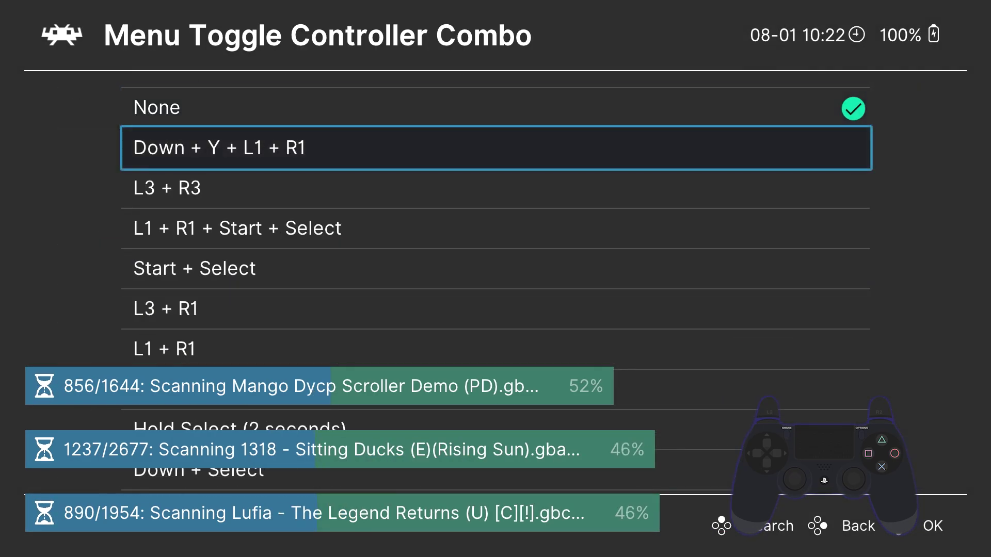
{"action": "key", "text": "Down"}
{"action": "key", "text": "Down"}
{"action": "key", "text": "Up"}
{"action": "key", "text": "Return"}
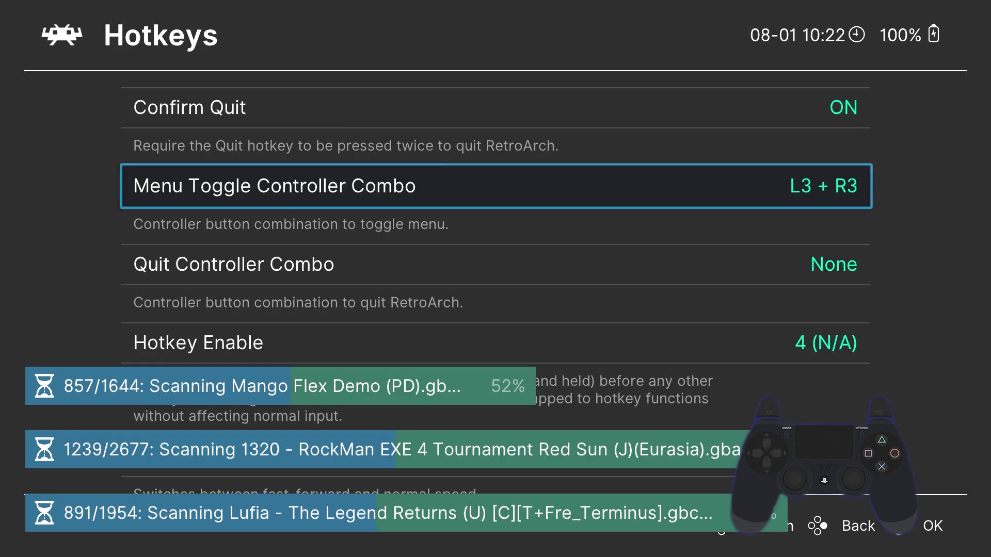
Bind the Save State hotkey to controller input 102 and the Load State hotkey to 103.
{"action": "key", "text": "Down"}
{"action": "key", "text": "Down"}
{"action": "key", "text": "Down"}
{"action": "key", "text": "Down"}
{"action": "key", "text": "Down"}
{"action": "key", "text": "Down"}
{"action": "key", "text": "Down"}
{"action": "key", "text": "Down"}
{"action": "key", "text": "Return"}
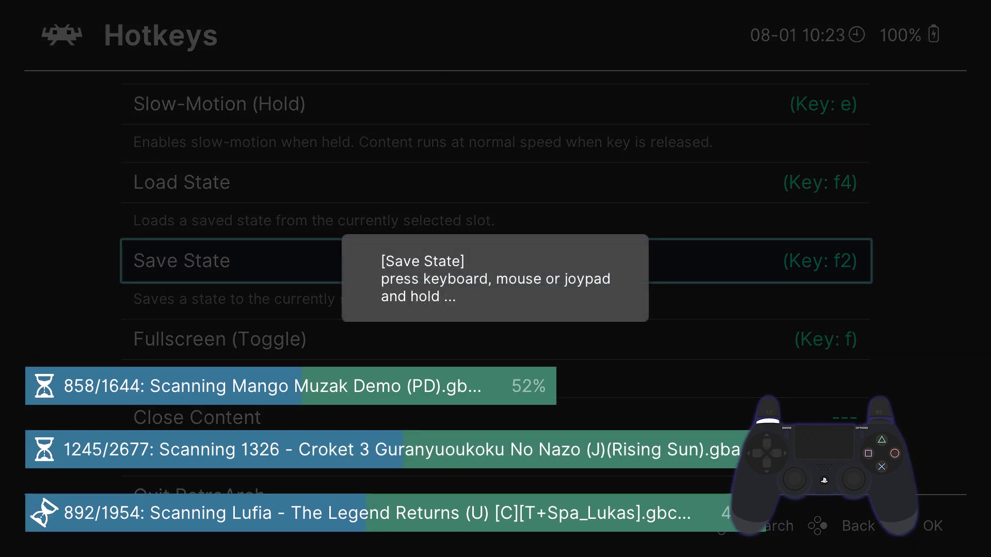
{"action": "key", "text": "Up"}
{"action": "key", "text": "Return"}
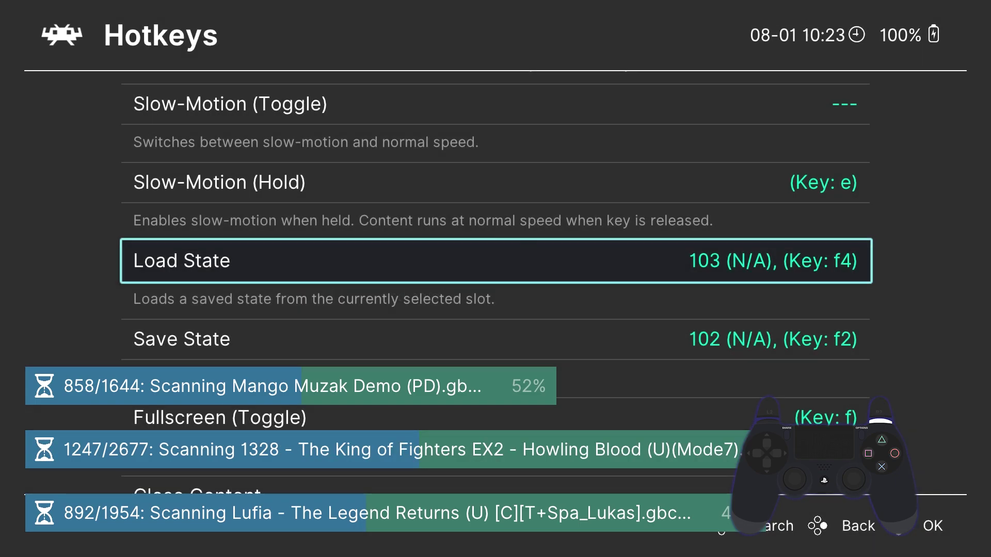
Leave the hotkey and input settings and quit RetroArch from the main menu.
{"action": "key", "text": "BackSpace"}
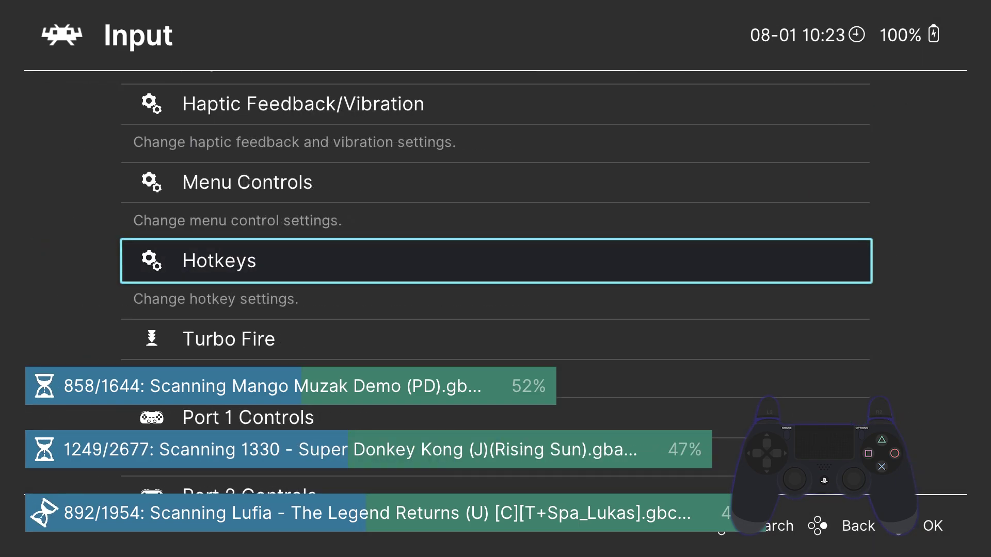
{"action": "key", "text": "BackSpace"}
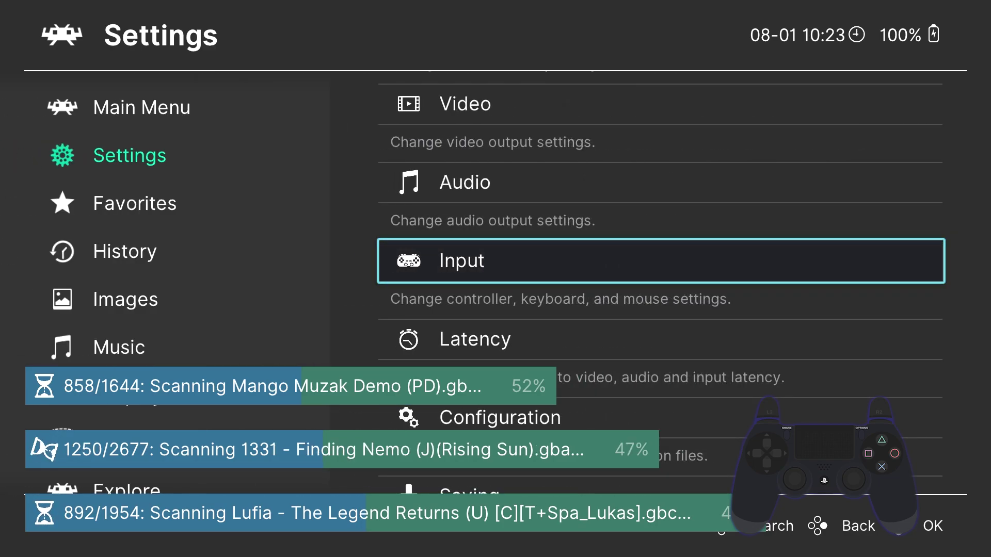
{"action": "key", "text": "Left"}
{"action": "key", "text": "Up"}
{"action": "key", "text": "Right"}
{"action": "key", "text": "Up"}
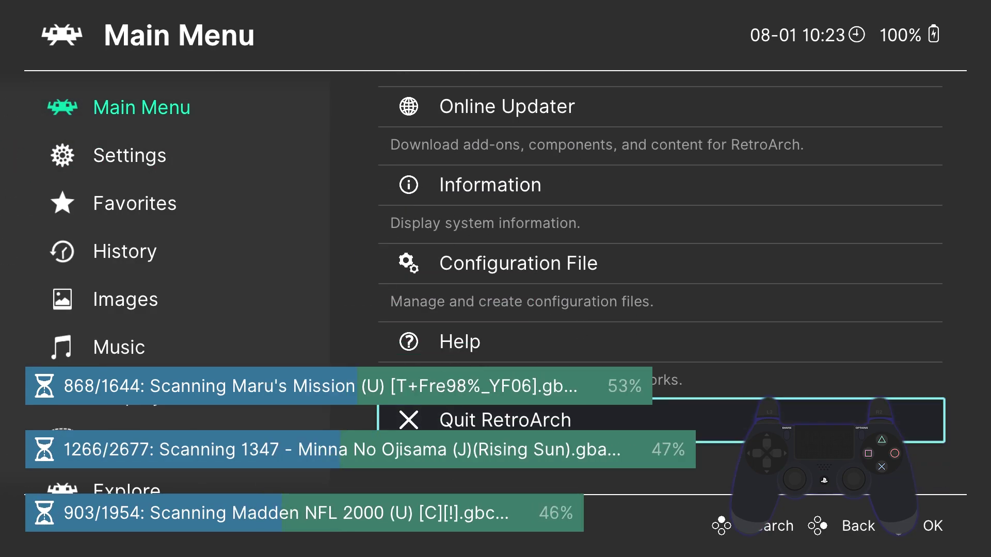
{"action": "key", "text": "Return"}
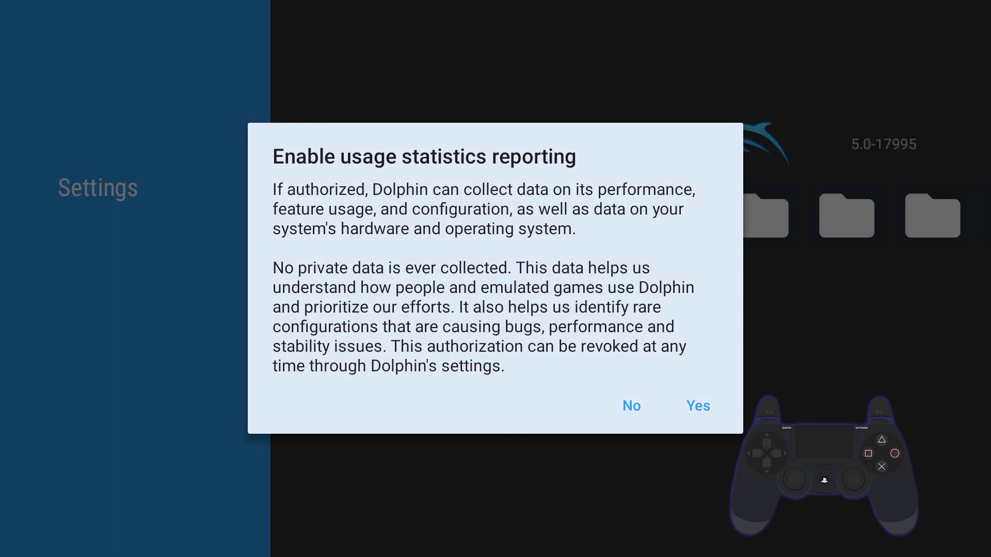
In Dolphin, answer the usage statistics prompt and open the GameCube Input settings.
{"action": "key", "text": "Return"}
{"action": "key", "text": "Right"}
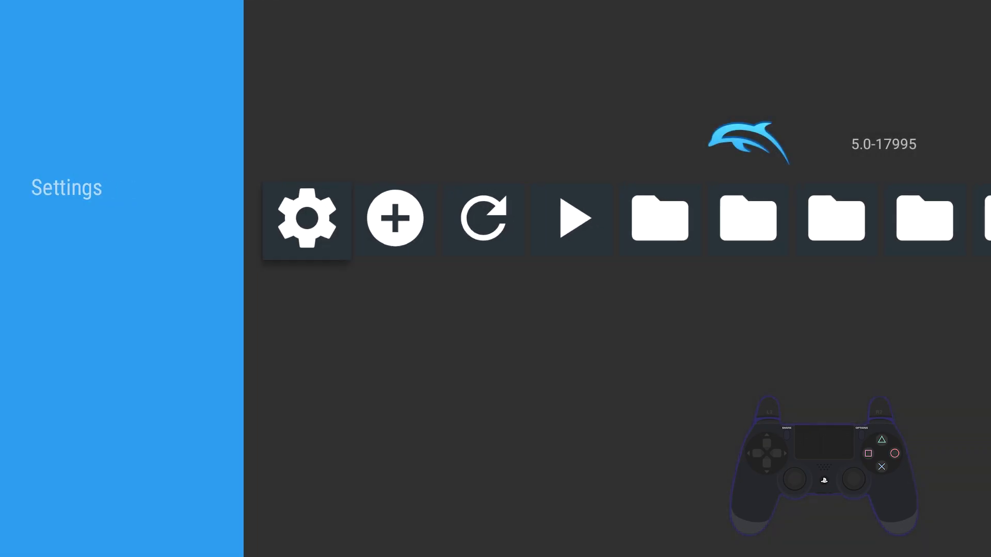
{"action": "key", "text": "Return"}
{"action": "key", "text": "Down"}
{"action": "key", "text": "Down"}
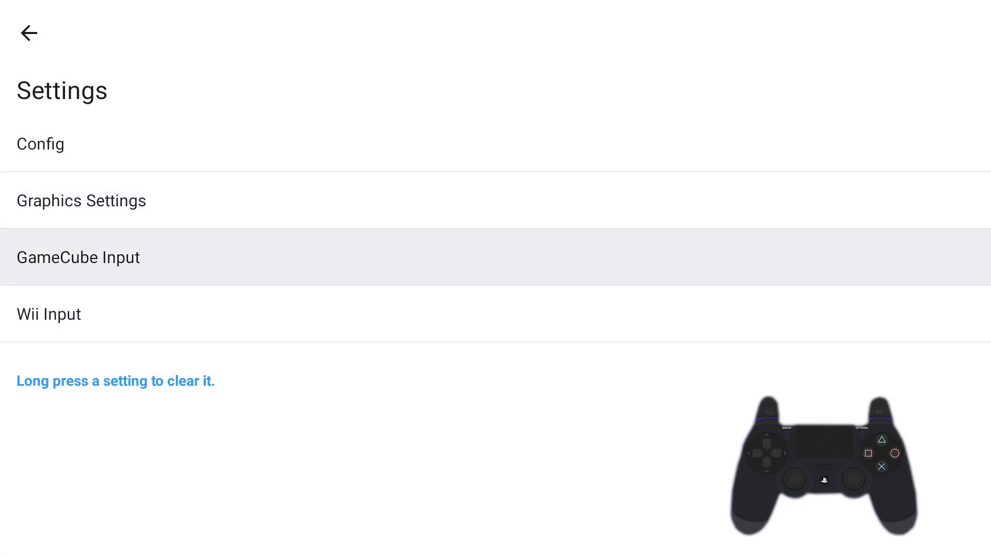
{"action": "key", "text": "Return"}
{"action": "key", "text": "Down"}
{"action": "key", "text": "Down"}
{"action": "key", "text": "Return"}
{"action": "key", "text": "Return"}
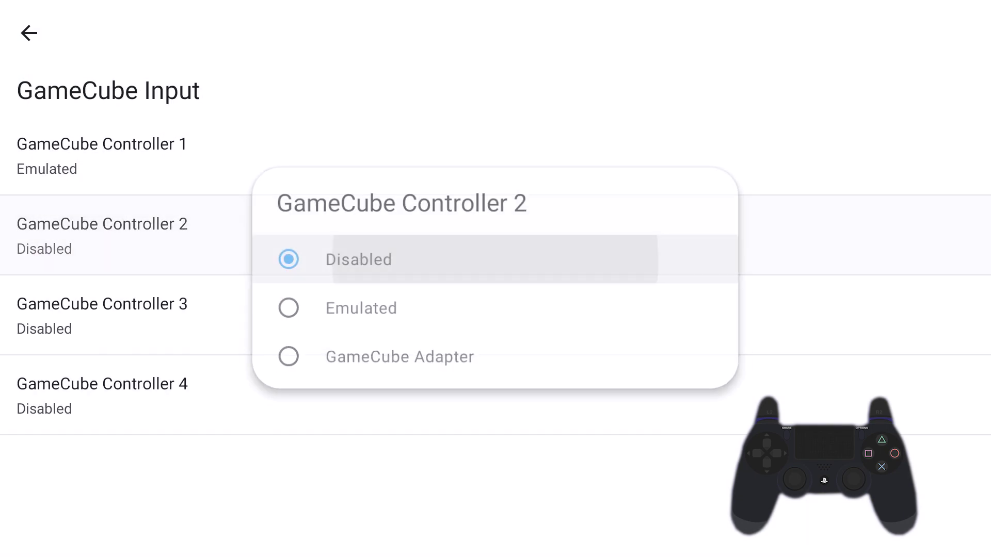
Set GameCube Controller 1 to Emulated and open its button bindings.
{"action": "key", "text": "Up"}
{"action": "key", "text": "Return"}
{"action": "key", "text": "Down"}
{"action": "key", "text": "Up"}
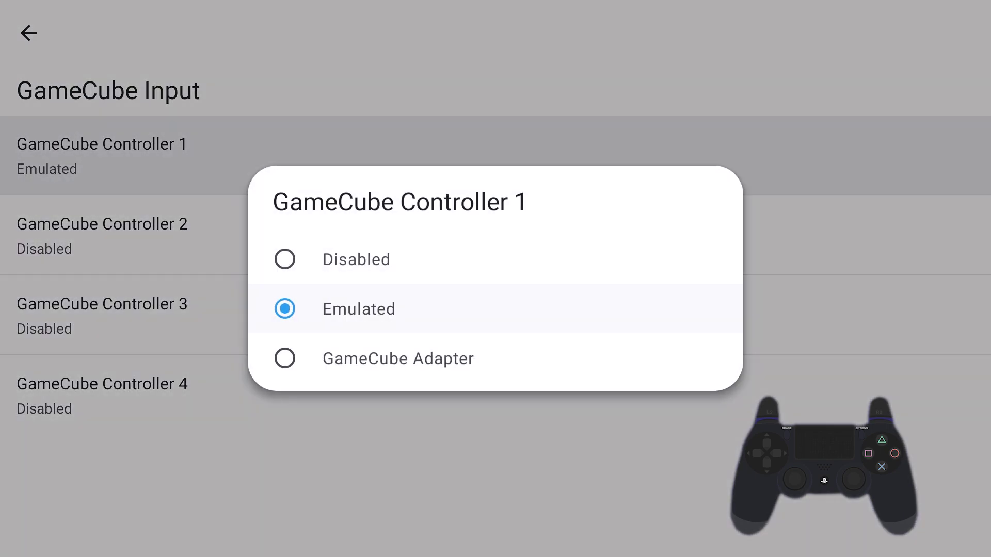
{"action": "key", "text": "Return"}
Bind GameCube Controller 1's face buttons on the 8Bitdo SN30 Pro: A to Button 96, B to 97, X to 99 and Y to 100.
{"action": "key", "text": "Down"}
{"action": "key", "text": "Return"}
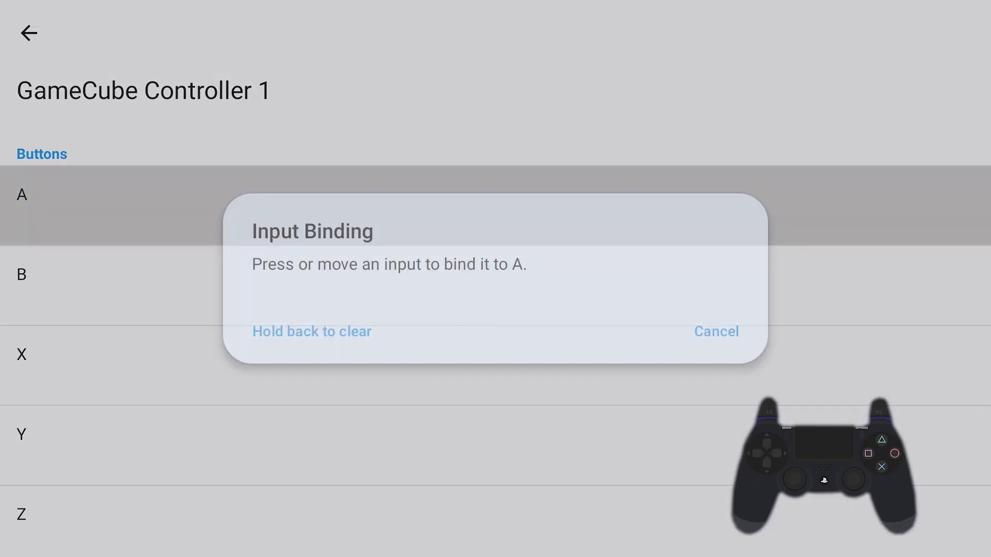
{"action": "key", "text": "Return"}
{"action": "key", "text": "Down"}
{"action": "key", "text": "Return"}
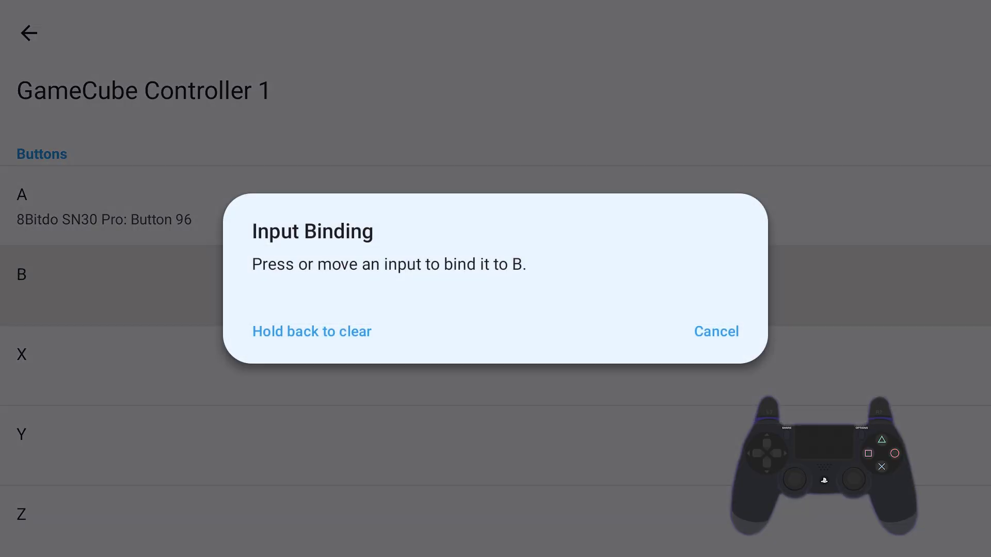
{"action": "key", "text": "Return"}
{"action": "key", "text": "Down"}
{"action": "key", "text": "Return"}
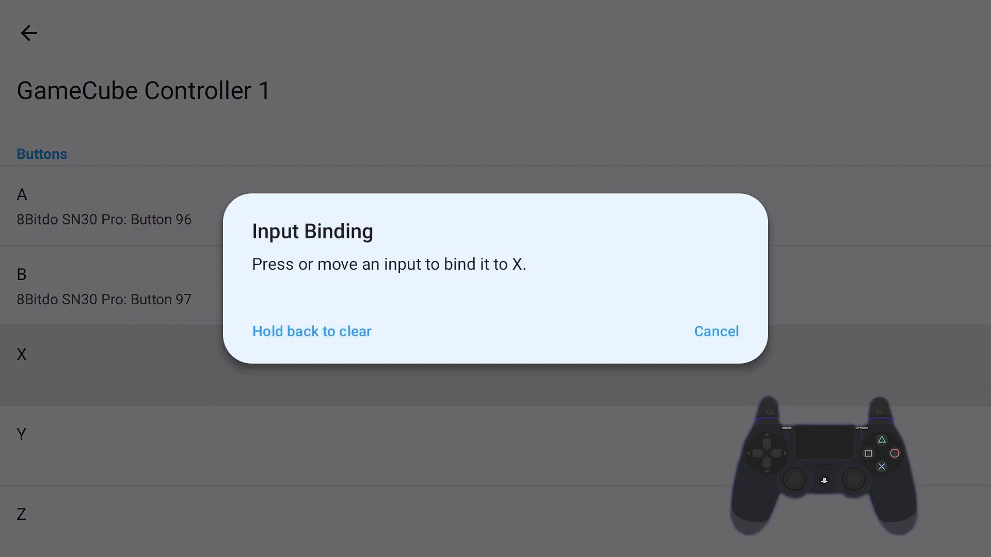
{"action": "key", "text": "Return"}
{"action": "key", "text": "Down"}
{"action": "key", "text": "Return"}
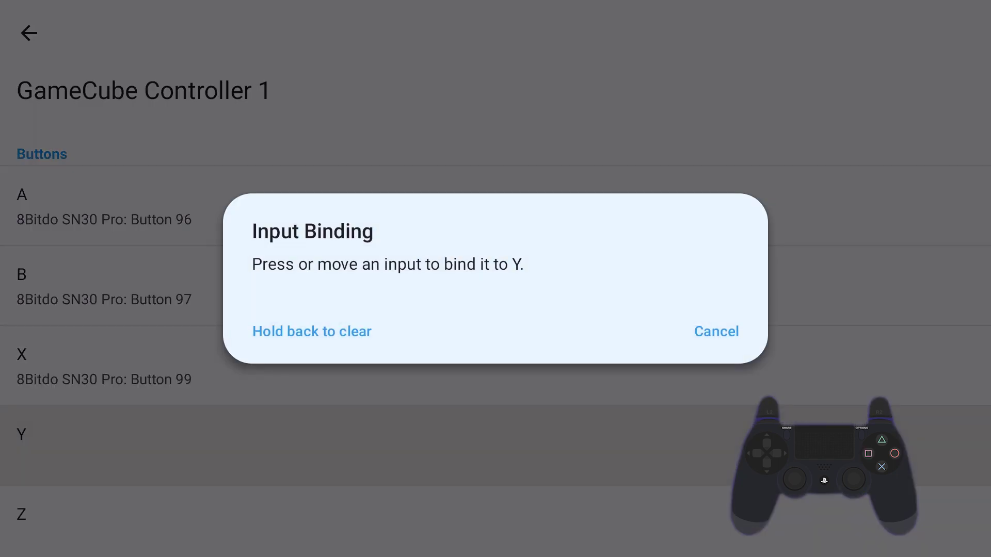
{"action": "key", "text": "Return"}
Bind GameCube Controller 1's Z button to Button 103 on the 8Bitdo SN30 Pro.
{"action": "key", "text": "Down"}
{"action": "key", "text": "Return"}
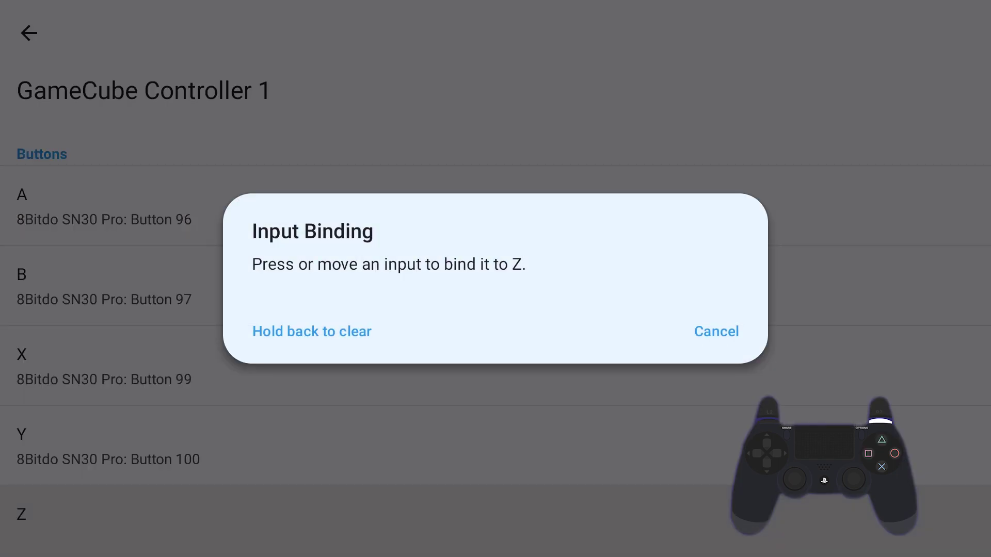
{"action": "key", "text": "Return"}
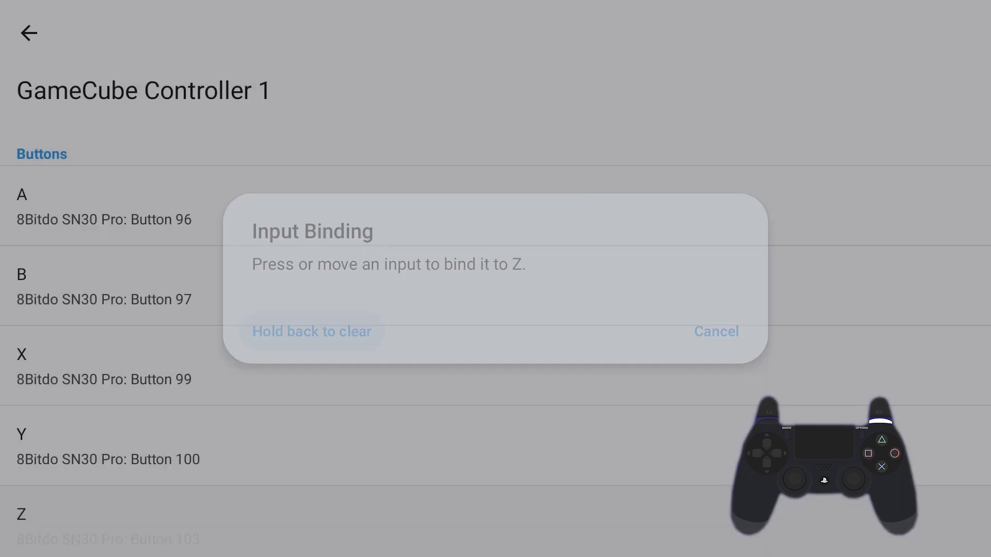
Bind GameCube Controller 1's START to Button 108 on the 8Bitdo SN30 Pro.
{"action": "key", "text": "Down"}
{"action": "key", "text": "Return"}
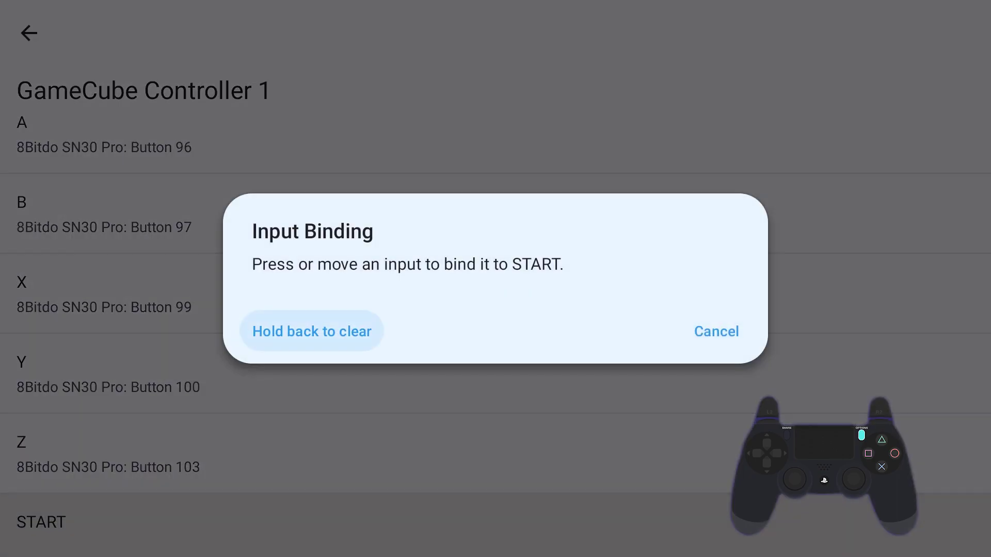
{"action": "key", "text": "Return"}
Bind the Control Stick directions: Up to Axis 1-, Down to Axis 1+, Left to Axis 0- and Right to Axis 0+.
{"action": "key", "text": "Down"}
{"action": "key", "text": "Return"}
{"action": "key", "text": "Up"}
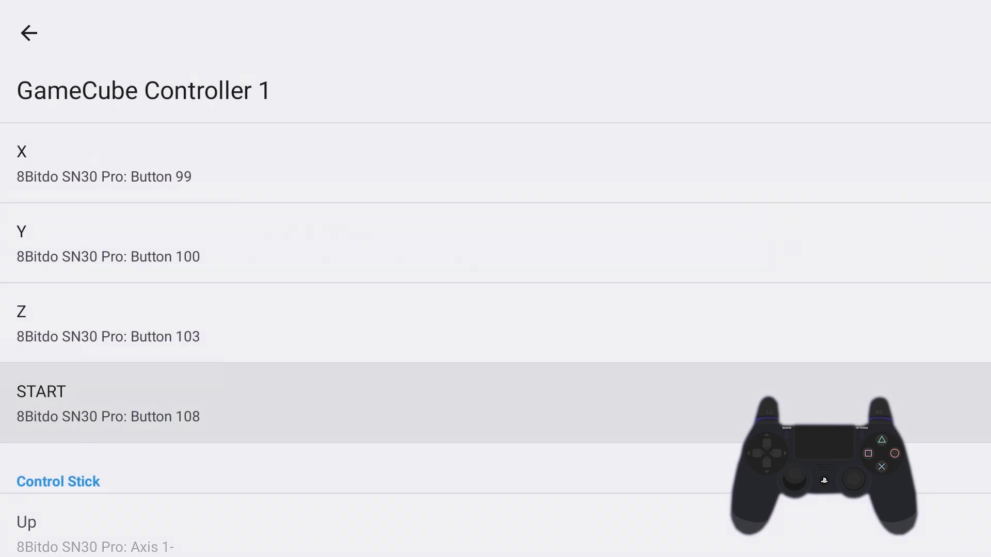
{"action": "key", "text": "Down"}
{"action": "key", "text": "Down"}
{"action": "key", "text": "Up"}
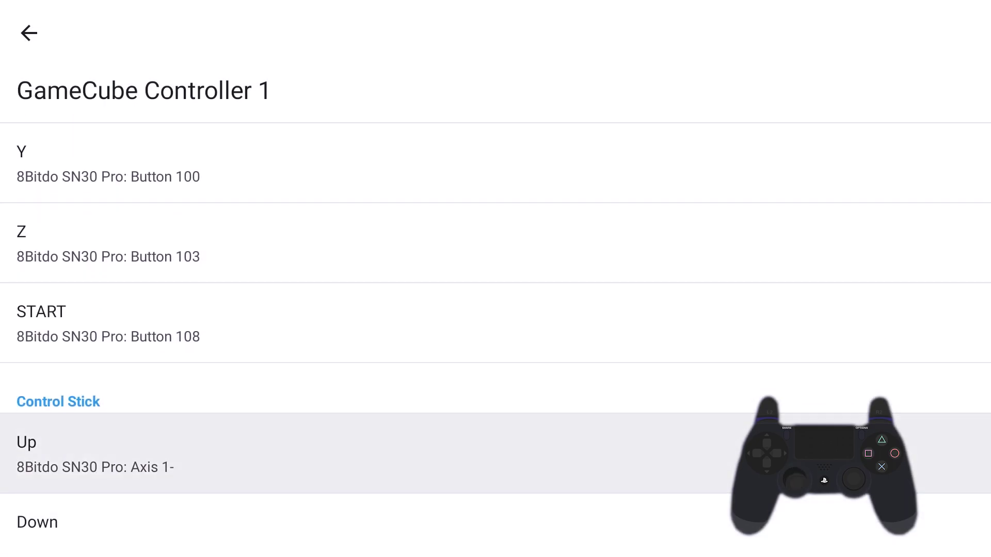
{"action": "key", "text": "Down"}
{"action": "key", "text": "Return"}
{"action": "key", "text": "Down"}
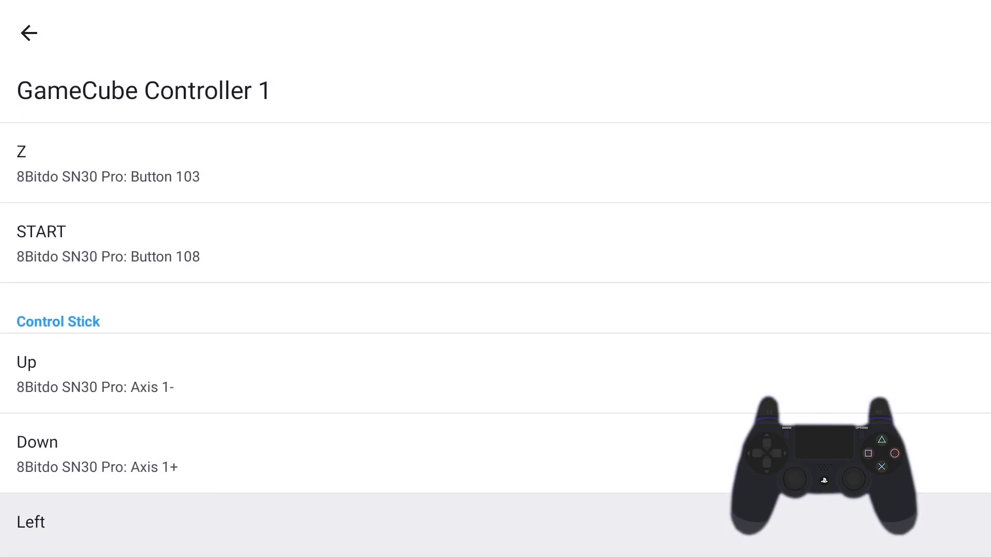
{"action": "key", "text": "Return"}
{"action": "key", "text": "Down"}
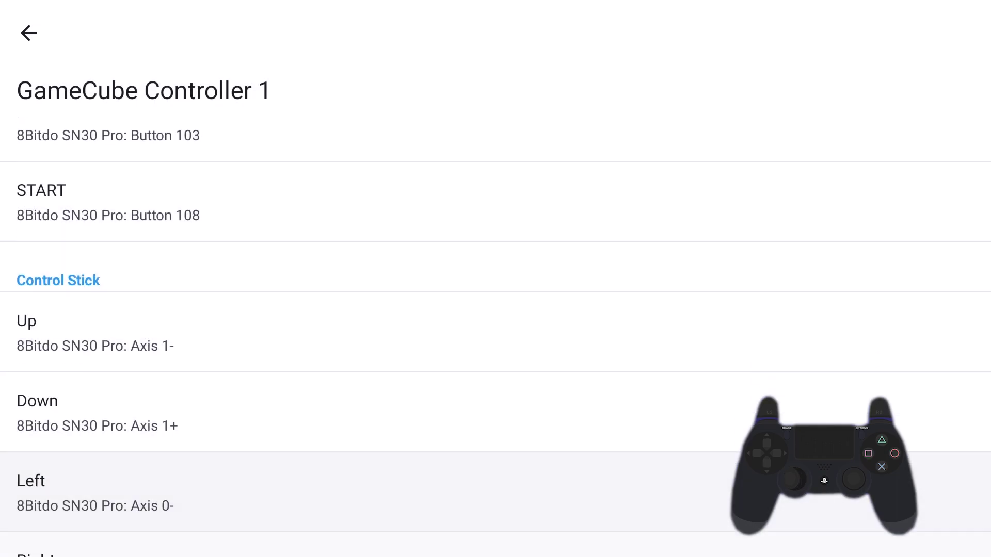
{"action": "key", "text": "Return"}
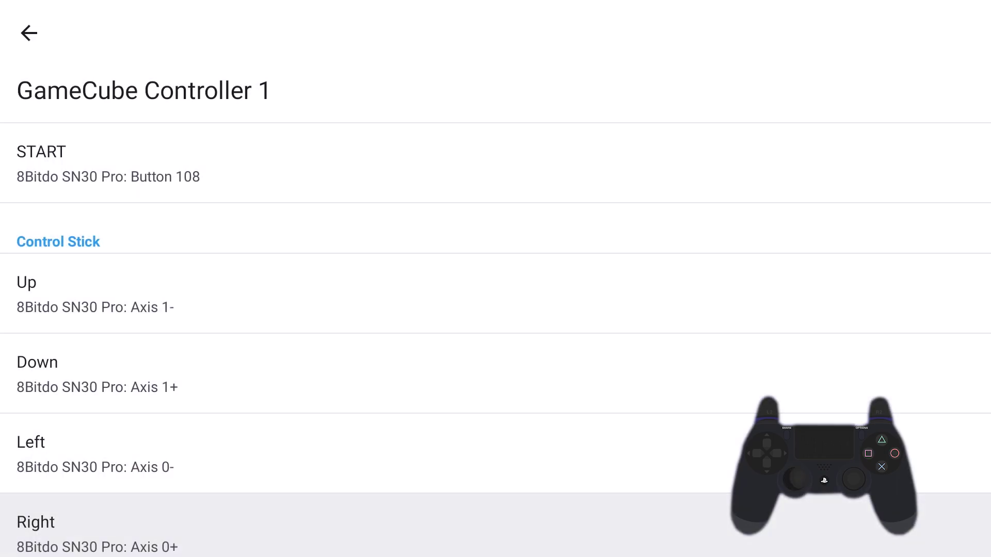
Bind the C Stick directions: Up to Axis 11+, Down to Axis 14+, Left to Axis 11+ and Right to Axis 11+.
{"action": "key", "text": "Down"}
{"action": "key", "text": "Return"}
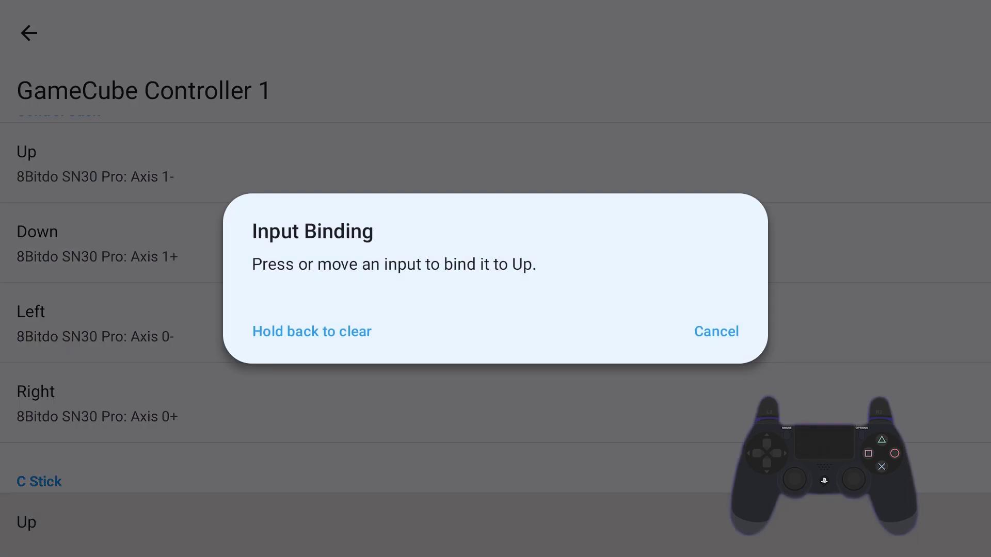
{"action": "key", "text": "Down"}
{"action": "key", "text": "Return"}
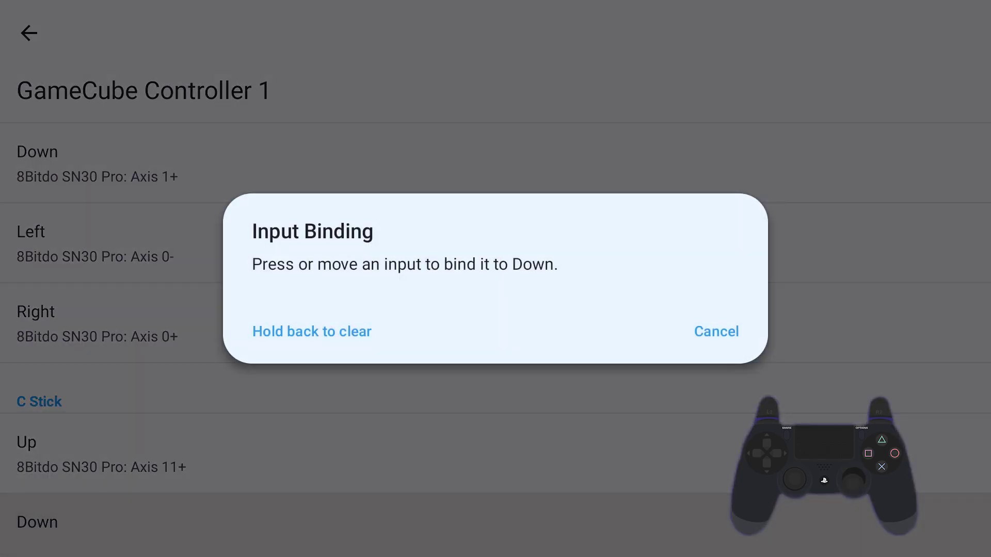
{"action": "key", "text": "Down"}
{"action": "key", "text": "Return"}
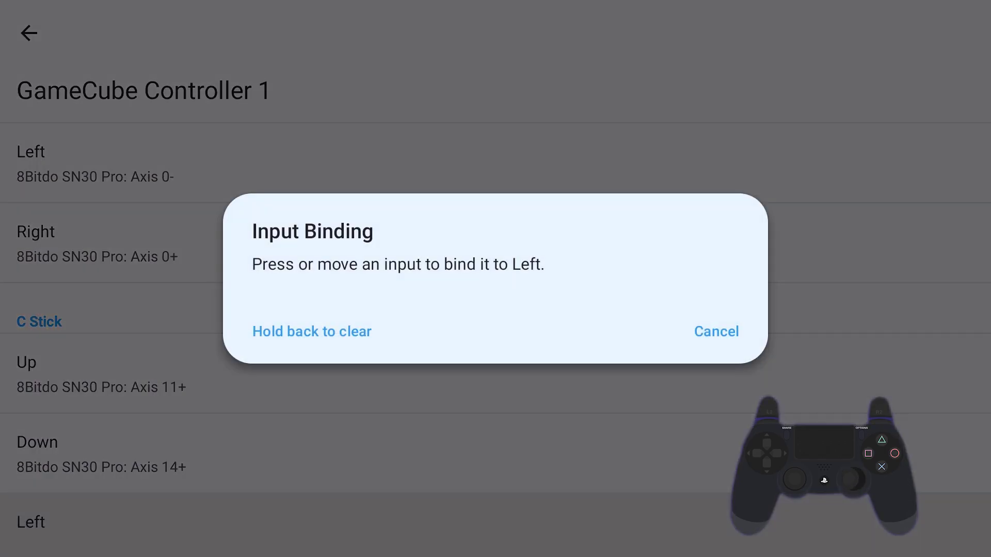
{"action": "key", "text": "Down"}
{"action": "key", "text": "Return"}
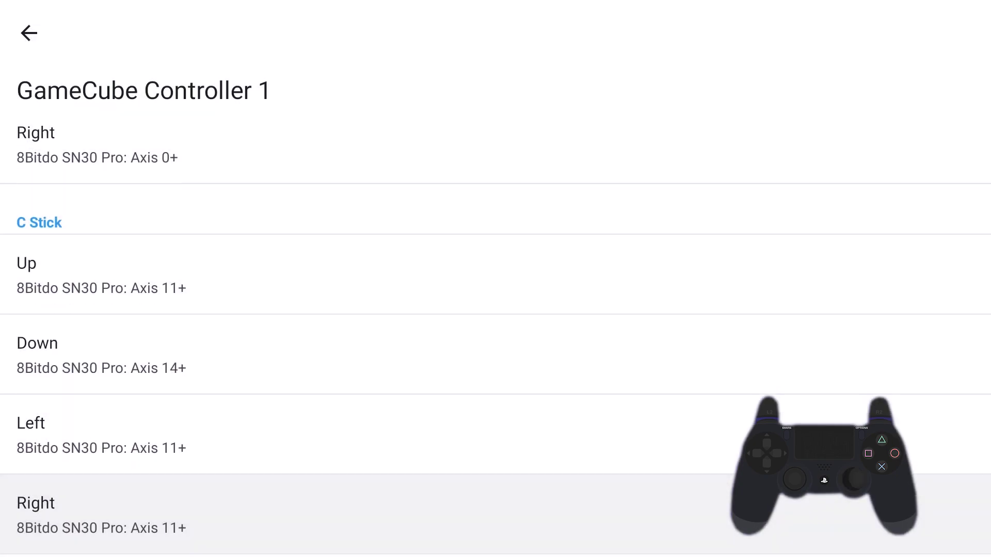
Bind the GameCube triggers: L to Axis 17+ and R to Axis 18+.
{"action": "key", "text": "Down"}
{"action": "key", "text": "Return"}
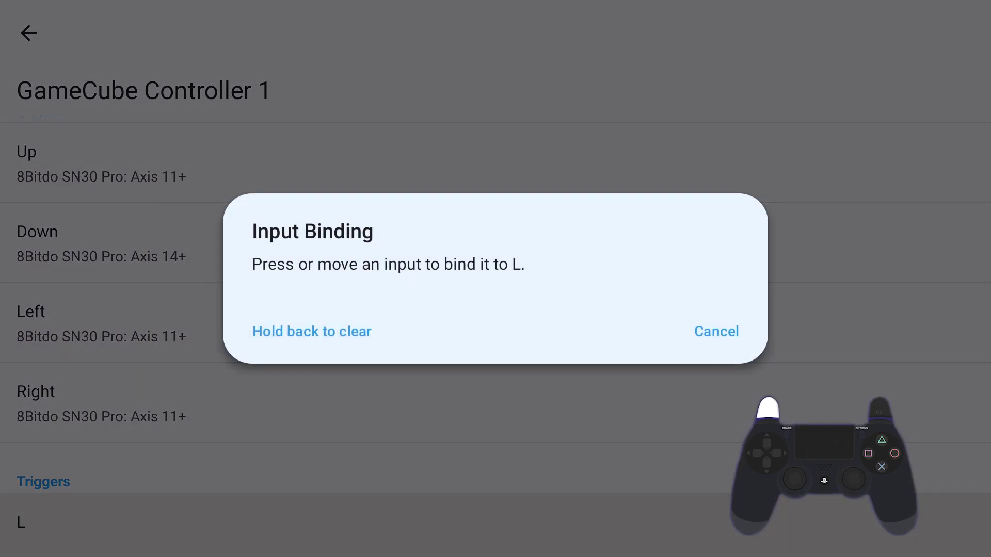
{"action": "key", "text": "Return"}
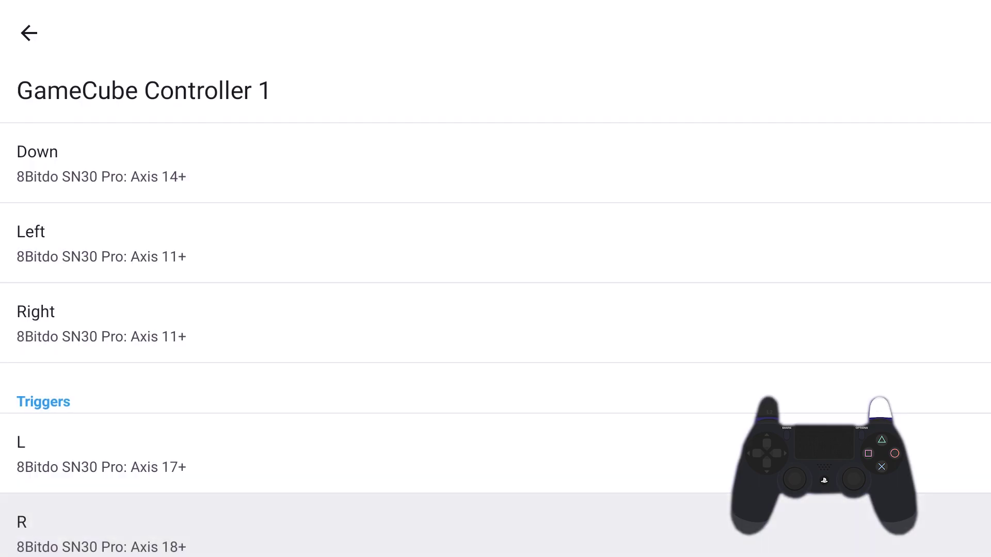
Bind the D-Pad directions: Up to Axis 16-, Down to Axis 16+, Left to Axis 15- and Right to Axis 15+.
{"action": "key", "text": "Down"}
{"action": "key", "text": "Down"}
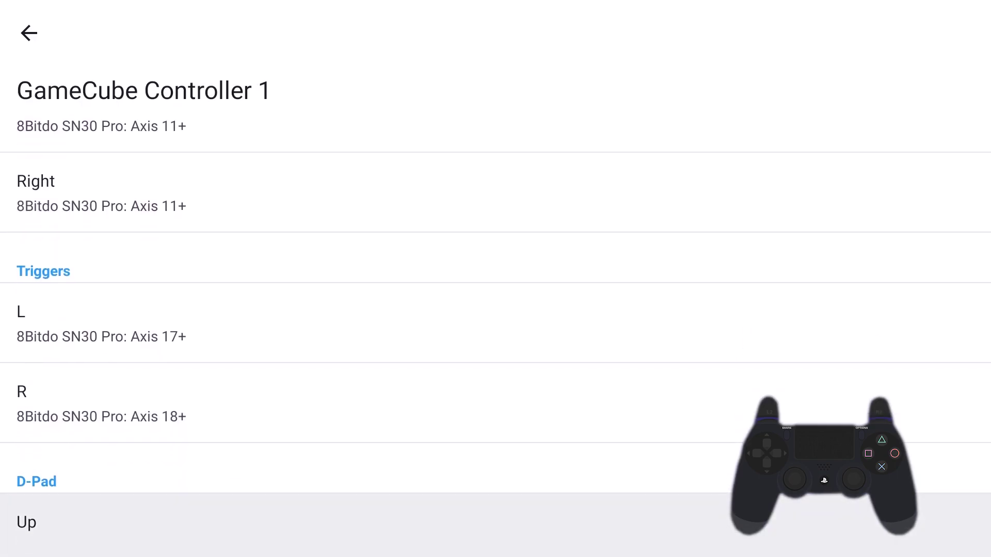
{"action": "key", "text": "Up"}
{"action": "key", "text": "Down"}
{"action": "key", "text": "Return"}
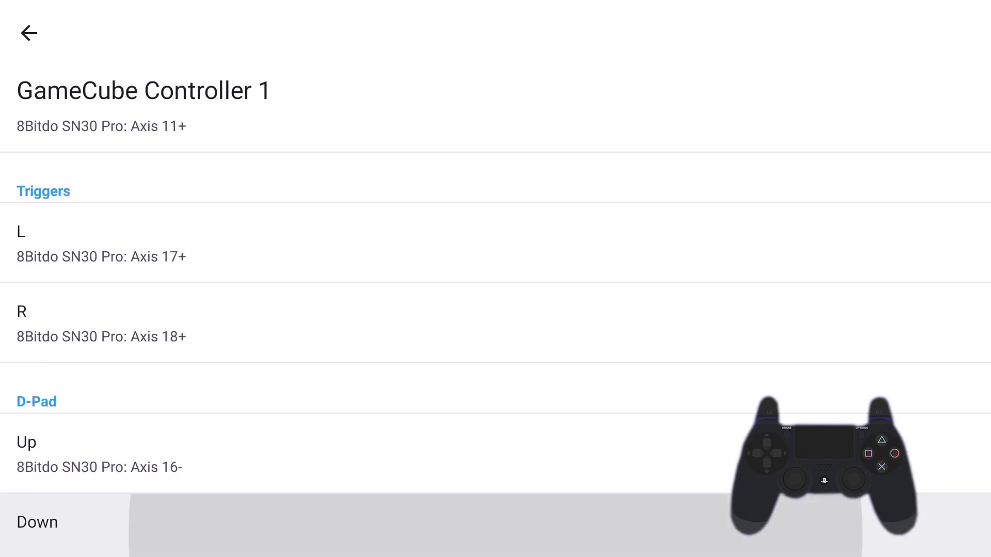
{"action": "key", "text": "Down"}
{"action": "key", "text": "Down"}
{"action": "key", "text": "Return"}
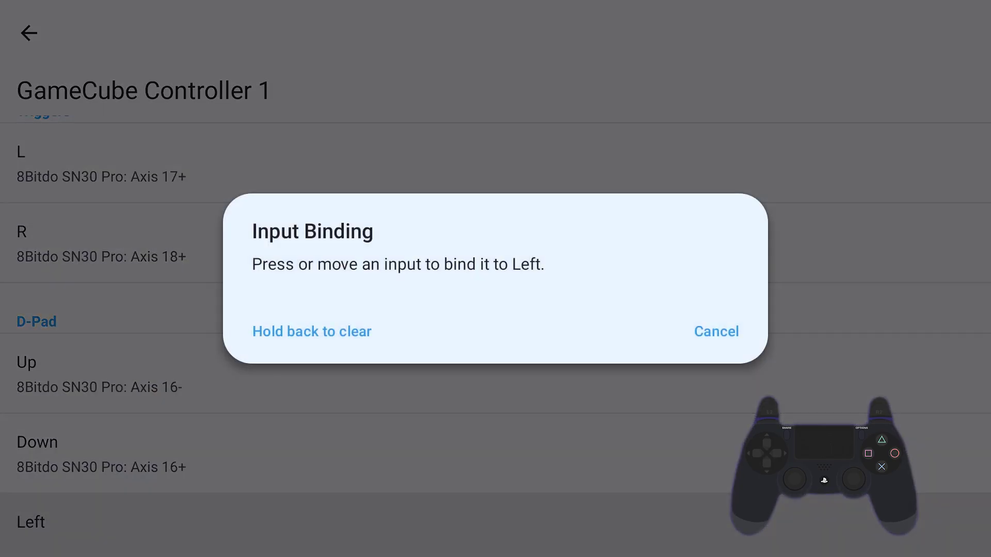
{"action": "key", "text": "Left"}
{"action": "key", "text": "Down"}
{"action": "key", "text": "Return"}
{"action": "key", "text": "Right"}
{"action": "key", "text": "Down"}
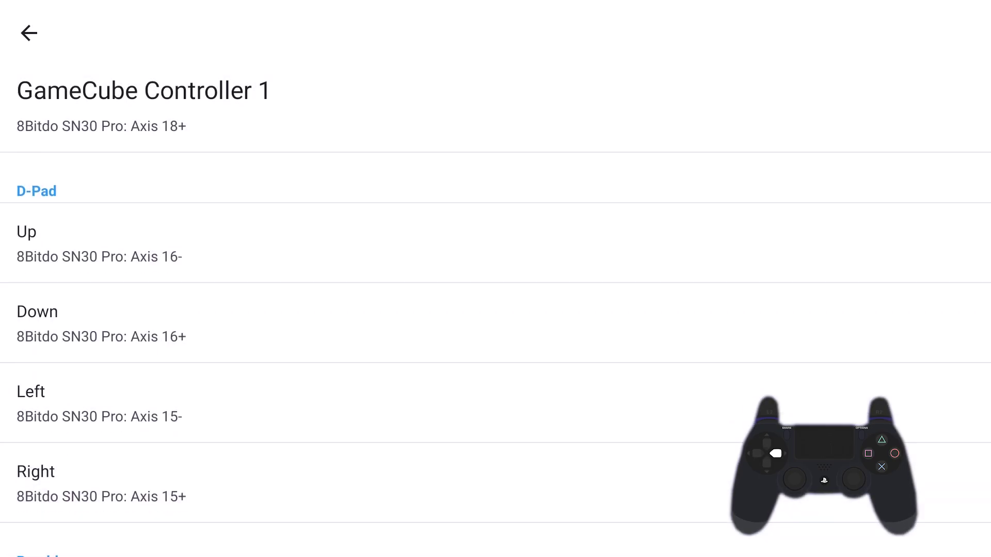
Leave the GameCube input settings and exit Dolphin to the Android TV home screen.
{"action": "key", "text": "Escape"}
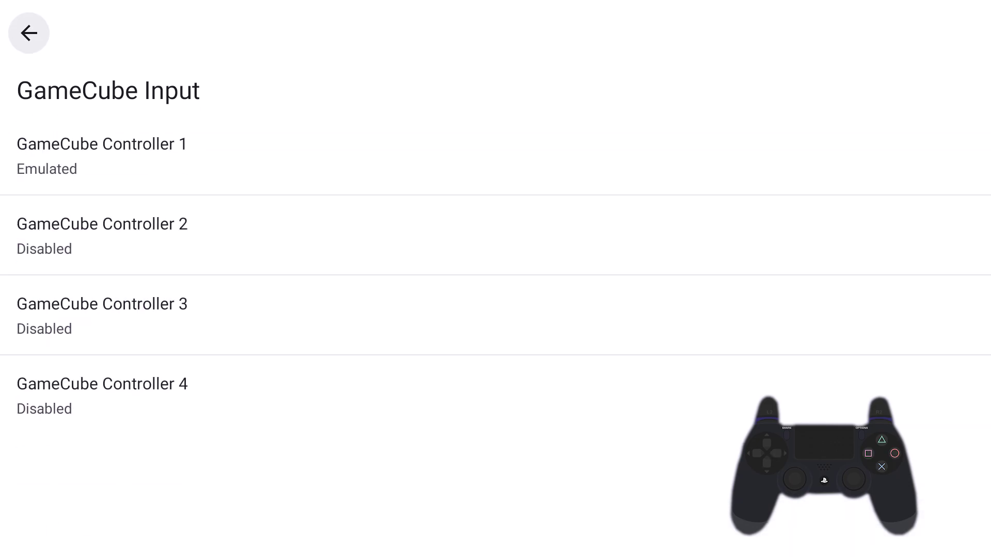
{"action": "key", "text": "Escape"}
{"action": "key", "text": "Escape"}
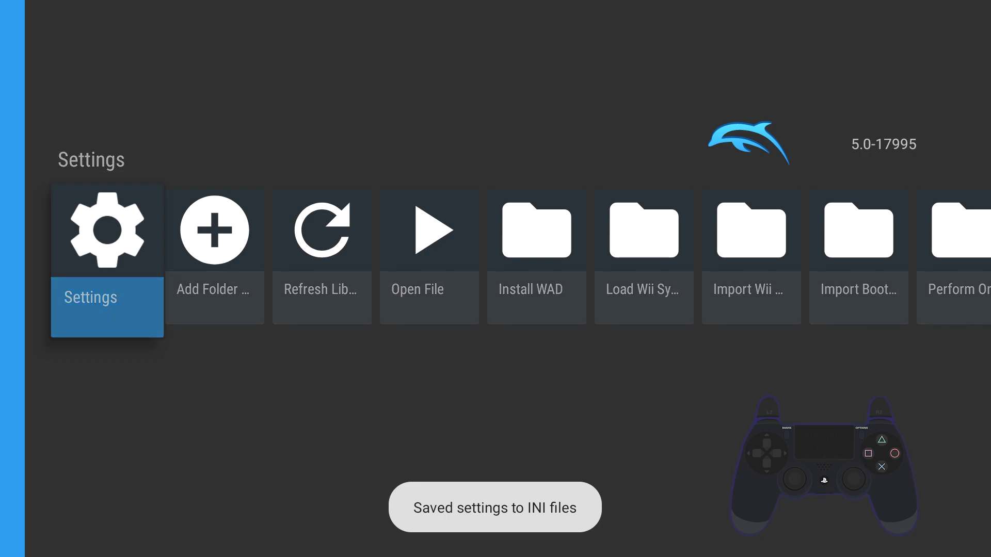
{"action": "key", "text": "Left"}
{"action": "key", "text": "Escape"}
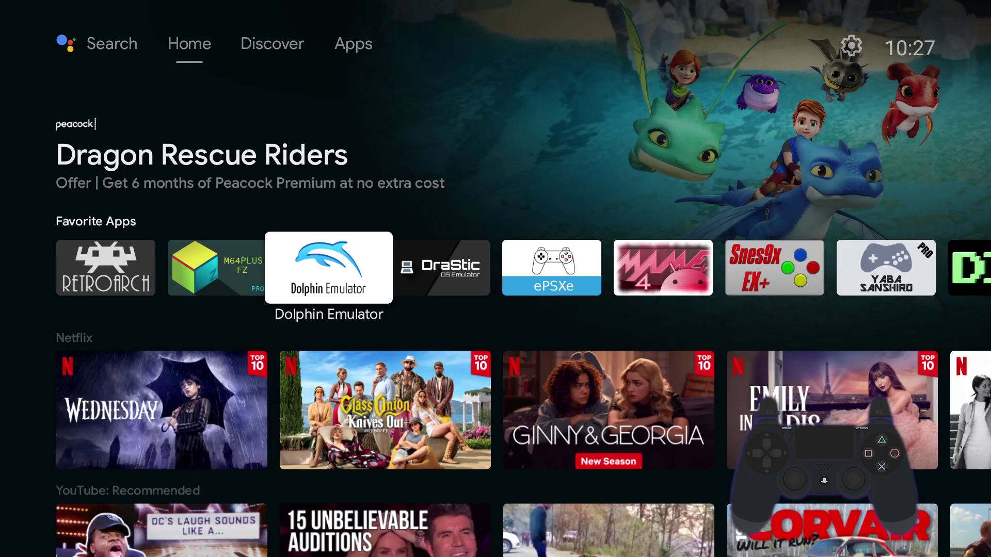
Launch ePSXe from the favorite apps and open its Preferences.
{"action": "key", "text": "Right"}
{"action": "key", "text": "Right"}
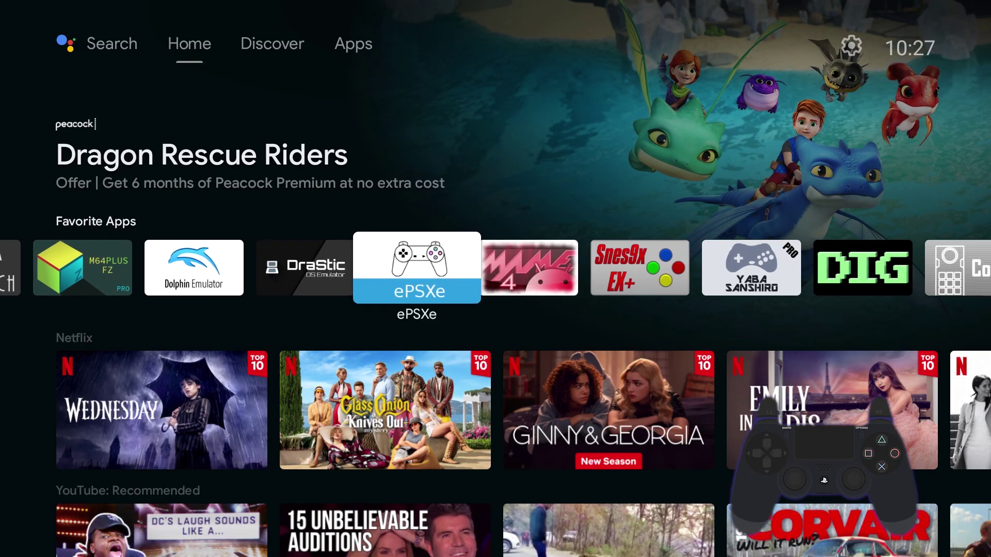
{"action": "key", "text": "Return"}
{"action": "key", "text": "Down"}
{"action": "key", "text": "Down"}
{"action": "key", "text": "Down"}
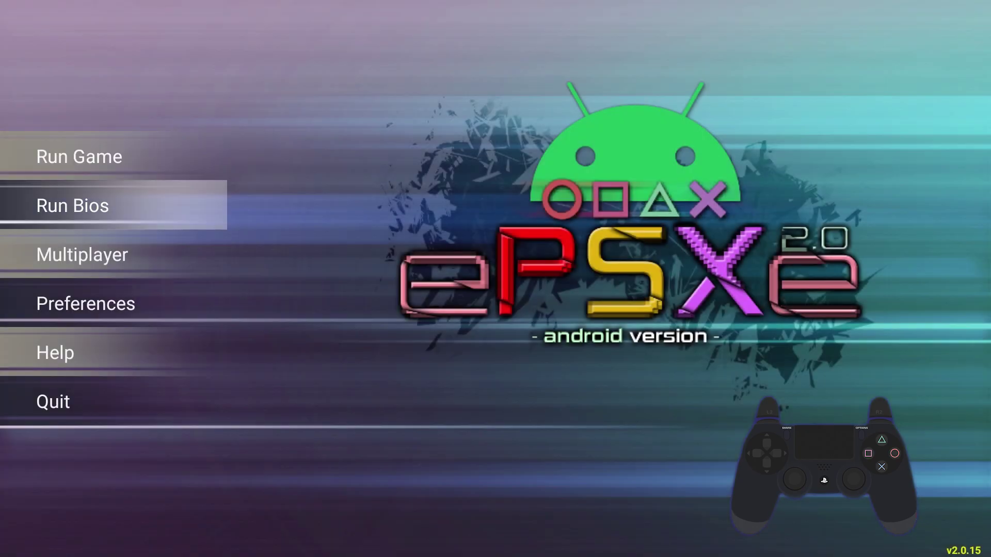
{"action": "key", "text": "Return"}
In Input Preferences, open Player 1's settings and bring up its hardware button mapping.
{"action": "key", "text": "Down"}
{"action": "key", "text": "Down"}
{"action": "key", "text": "Down"}
{"action": "key", "text": "Down"}
{"action": "key", "text": "Down"}
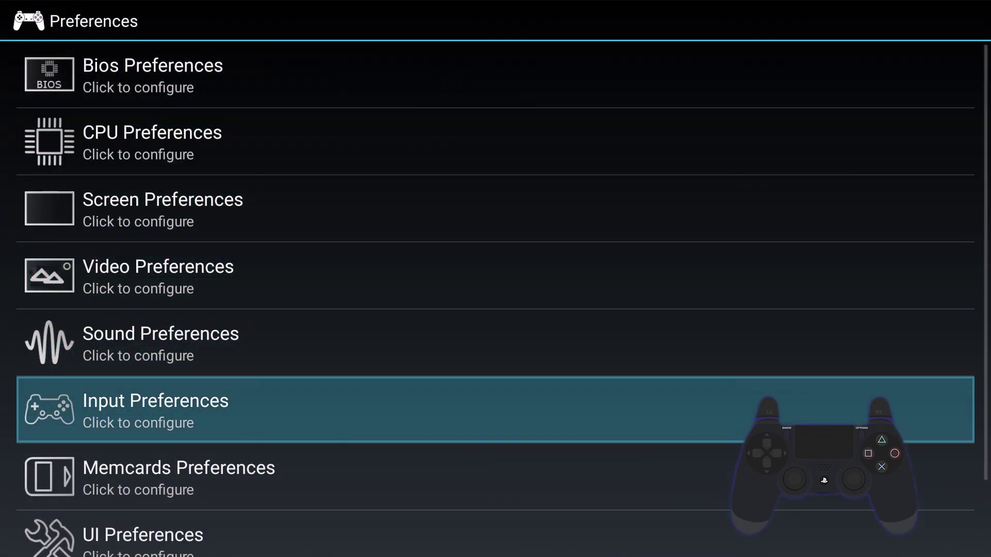
{"action": "key", "text": "Return"}
{"action": "key", "text": "Down"}
{"action": "key", "text": "Down"}
{"action": "key", "text": "Up"}
{"action": "key", "text": "Return"}
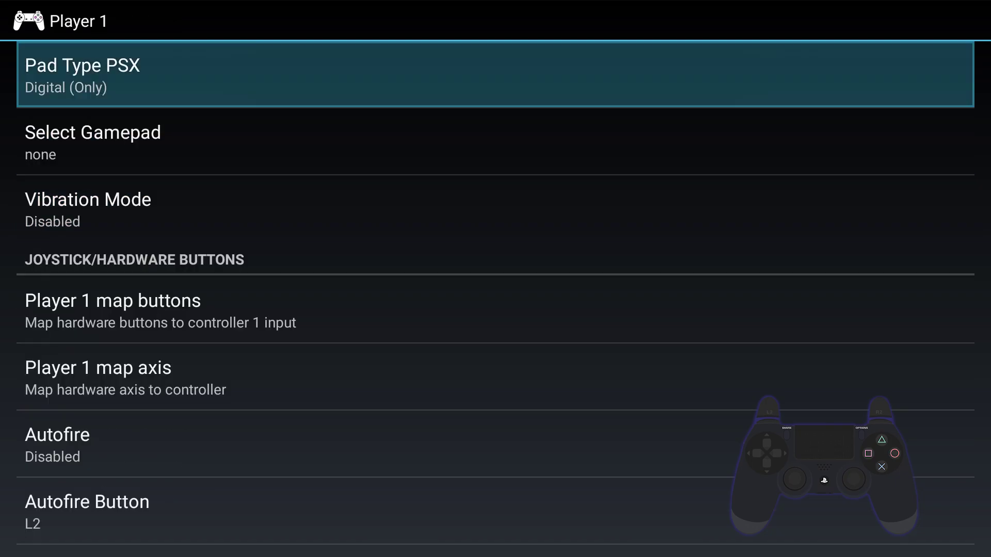
{"action": "key", "text": "Down"}
{"action": "key", "text": "Down"}
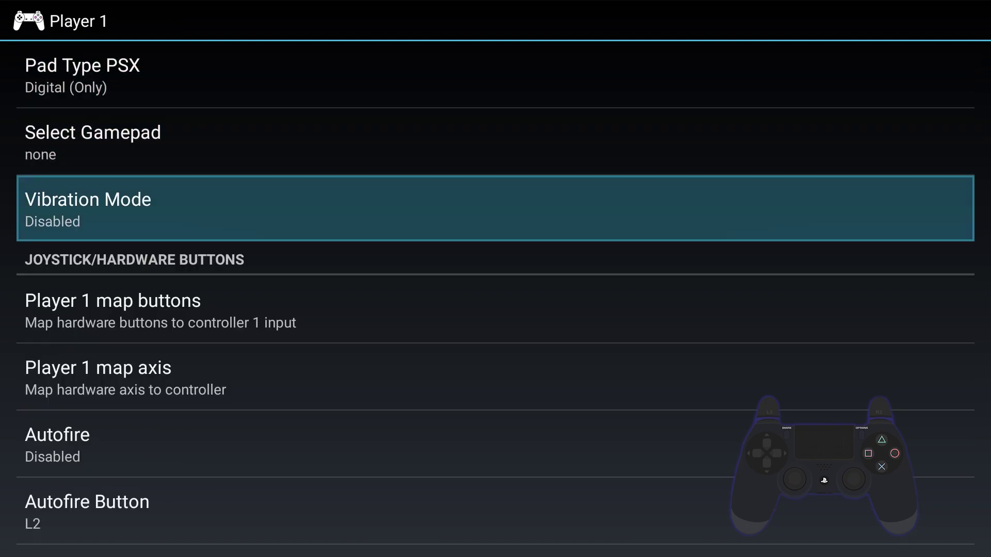
{"action": "key", "text": "Down"}
{"action": "key", "text": "Return"}
Map Player 1's Up, Right, Down and Left to DPAD UP, DPAD RIGHT, DPAD DOWN and DPAD LEFT.
{"action": "key", "text": "Return"}
{"action": "key", "text": "Up"}
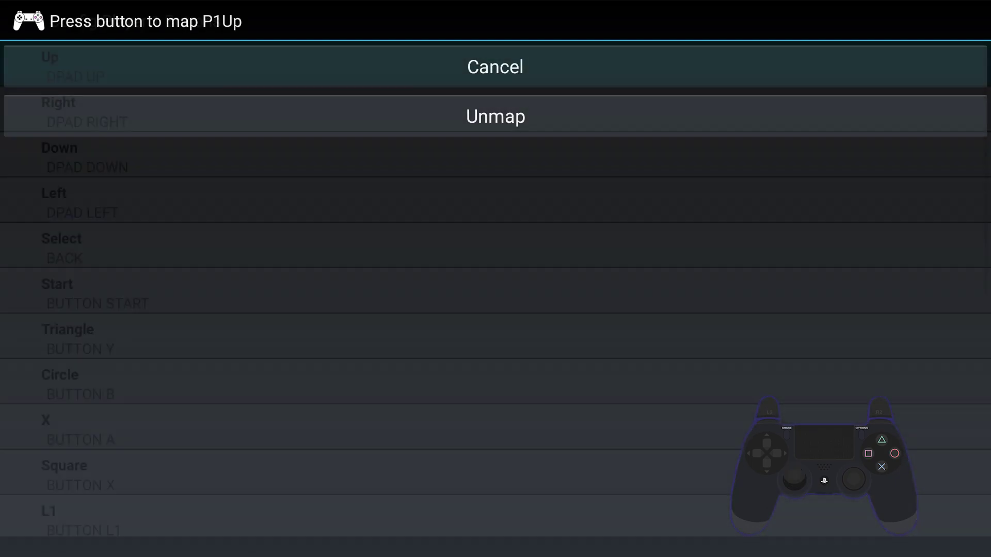
{"action": "key", "text": "Return"}
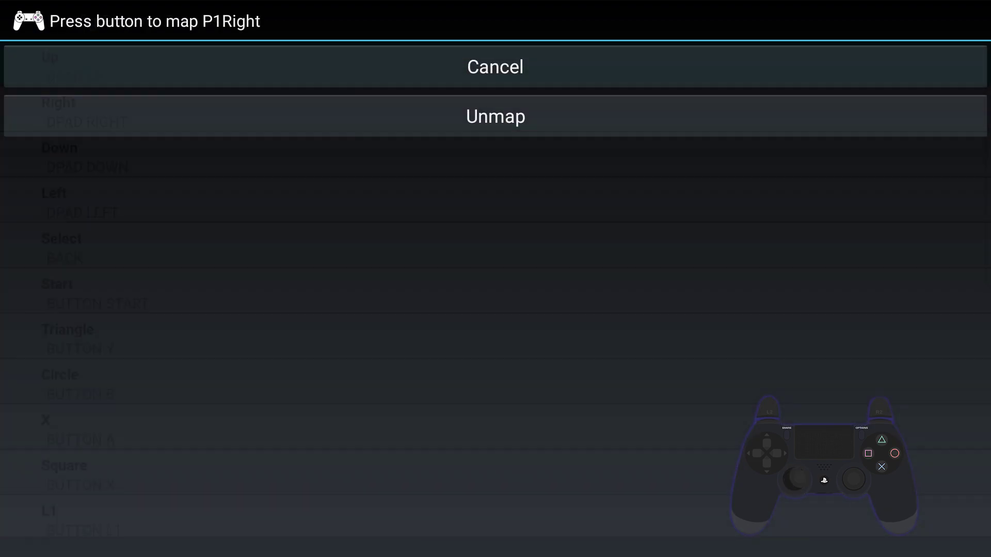
{"action": "key", "text": "Right"}
{"action": "key", "text": "Return"}
{"action": "key", "text": "Down"}
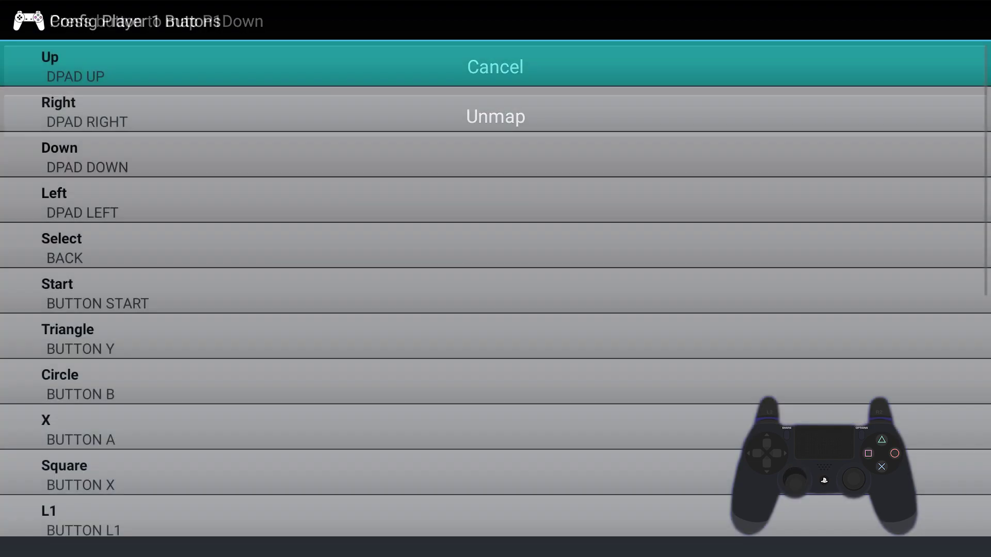
{"action": "key", "text": "Return"}
{"action": "key", "text": "Left"}
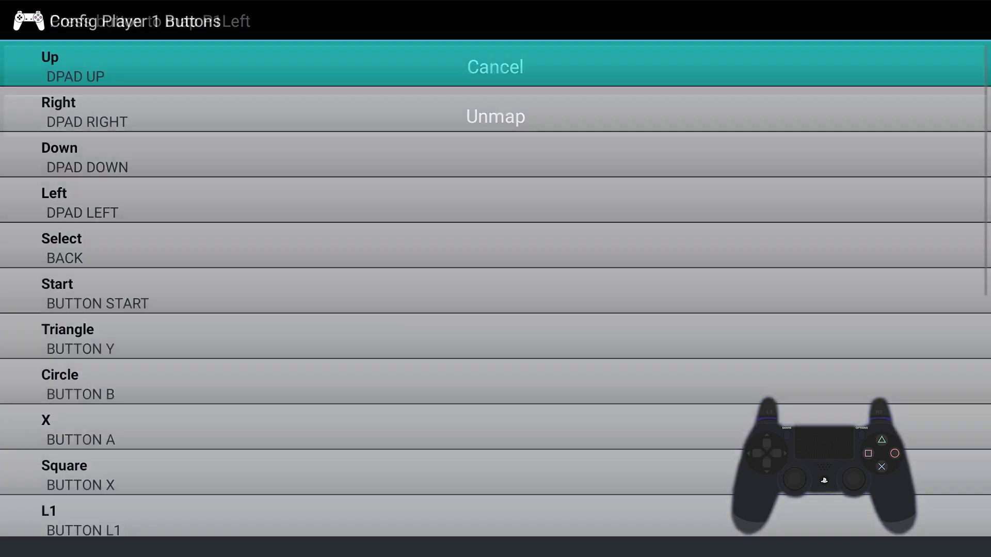
Map Player 1's Select to BACK and Start to BUTTON START.
{"action": "key", "text": "Down"}
{"action": "key", "text": "Down"}
{"action": "key", "text": "Return"}
{"action": "key", "text": "Escape"}
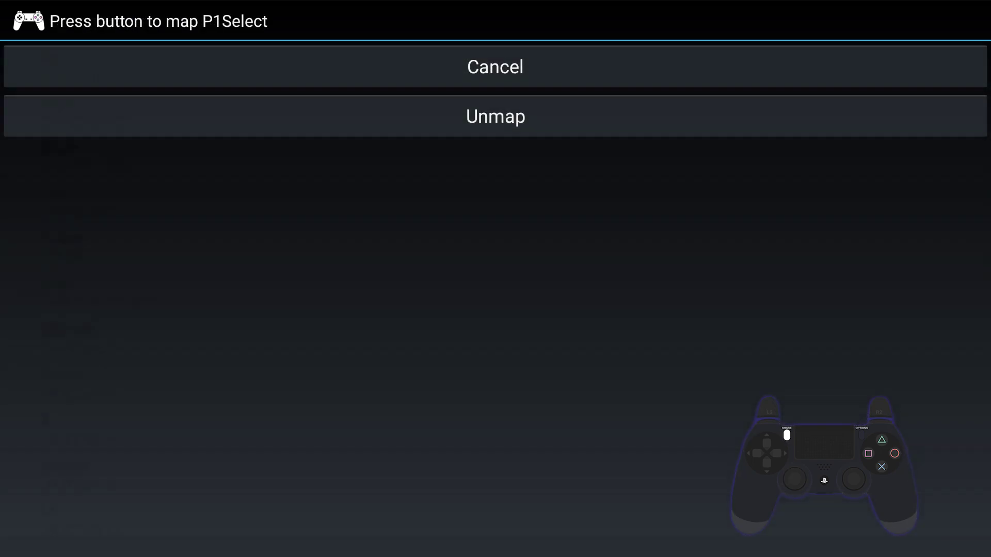
{"action": "key", "text": "Down"}
{"action": "key", "text": "Down"}
{"action": "key", "text": "Return"}
{"action": "key", "text": "Return"}
Map Player 1's Triangle to BUTTON Y and Circle to BUTTON B.
{"action": "key", "text": "Down"}
{"action": "key", "text": "Down"}
{"action": "key", "text": "Down"}
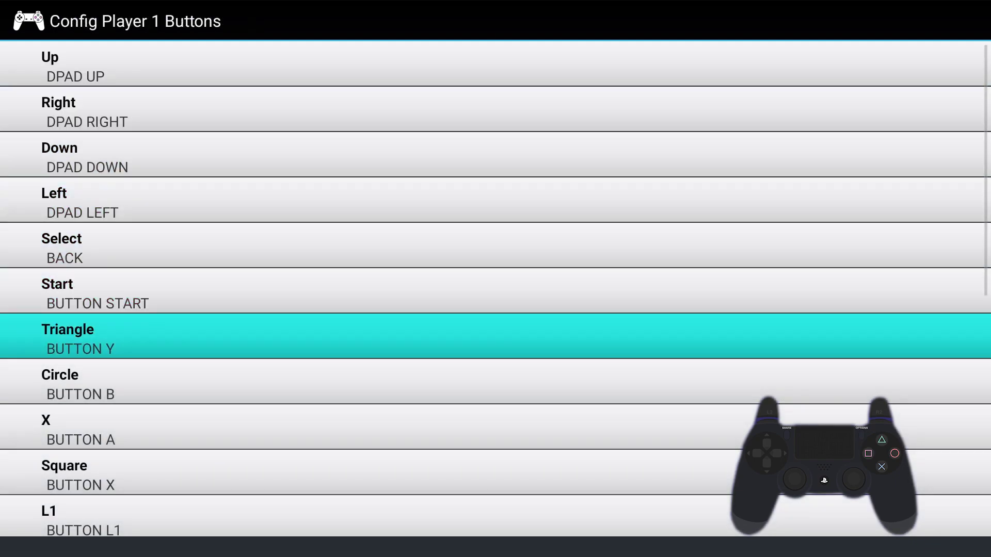
{"action": "key", "text": "Return"}
{"action": "key", "text": "y"}
{"action": "key", "text": "Down"}
{"action": "key", "text": "Down"}
{"action": "key", "text": "Down"}
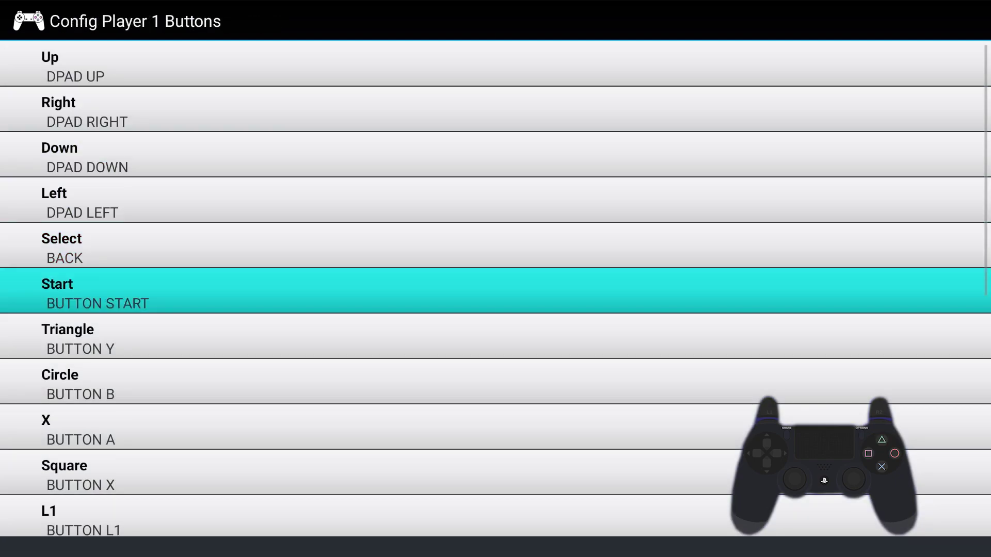
{"action": "key", "text": "Return"}
{"action": "key", "text": "b"}
Map Player 1's X to BUTTON X.
{"action": "key", "text": "Down"}
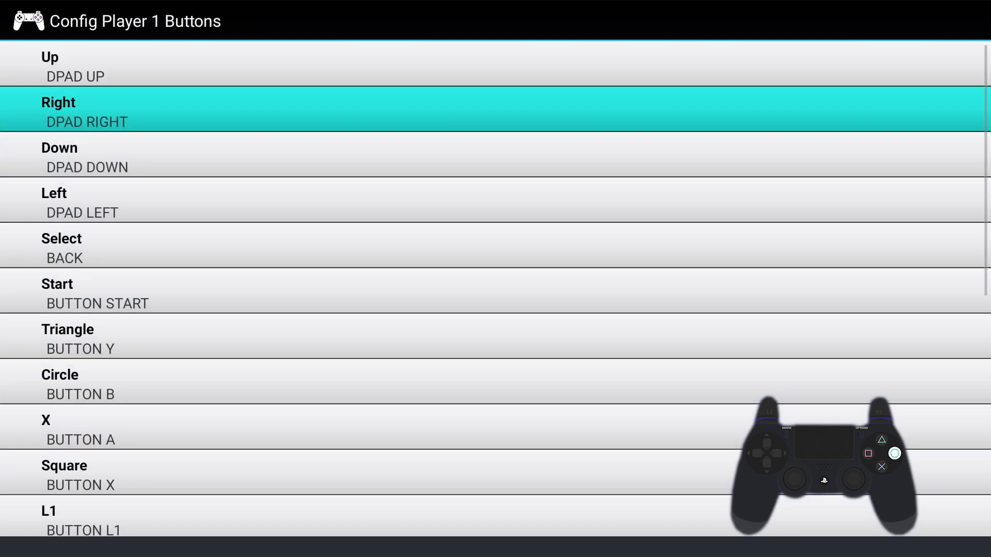
{"action": "key", "text": "Return"}
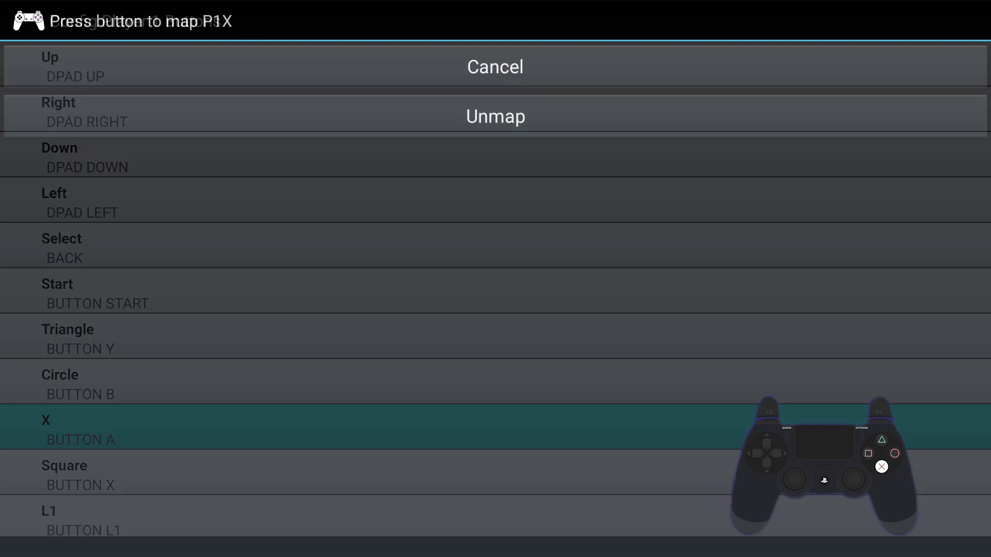
{"action": "key", "text": "x"}
Remap Player 1's X to BUTTON A.
{"action": "key", "text": "Down"}
{"action": "key", "text": "Down"}
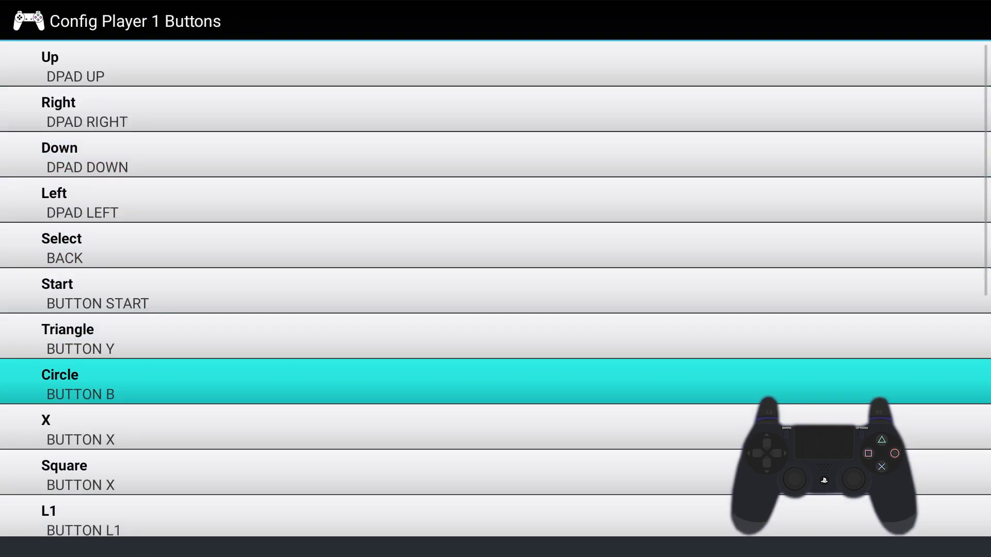
{"action": "key", "text": "Down"}
{"action": "key", "text": "Down"}
{"action": "key", "text": "Up"}
{"action": "key", "text": "Return"}
{"action": "key", "text": "a"}
{"action": "key", "text": "Down"}
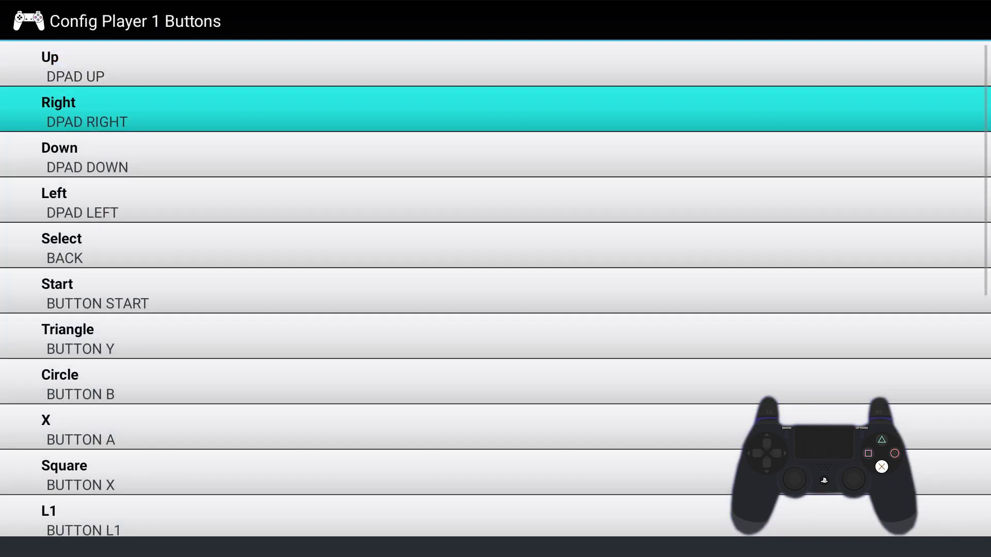
Map Player 1's Square to BUTTON X.
{"action": "key", "text": "Down"}
{"action": "key", "text": "Down"}
{"action": "key", "text": "Down"}
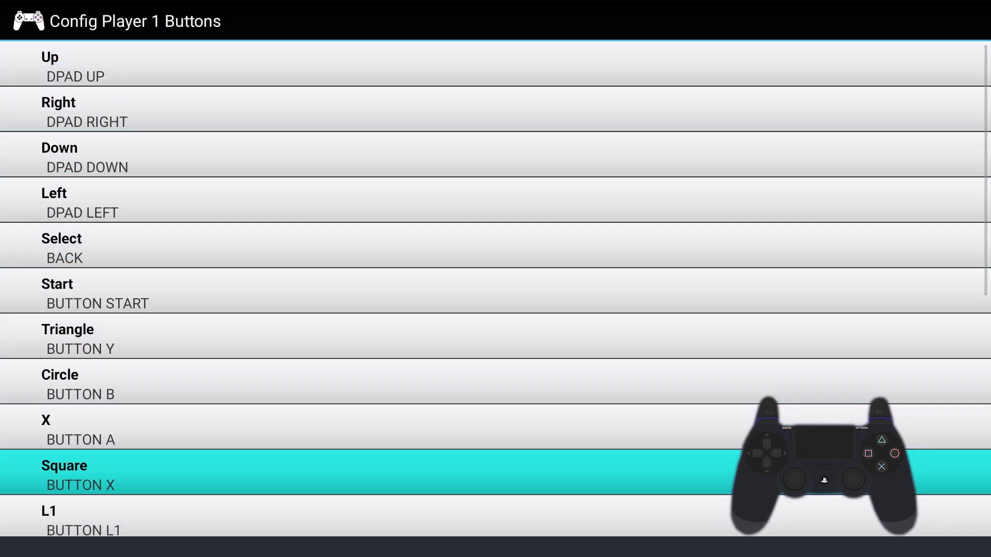
{"action": "key", "text": "Return"}
{"action": "key", "text": "Return"}
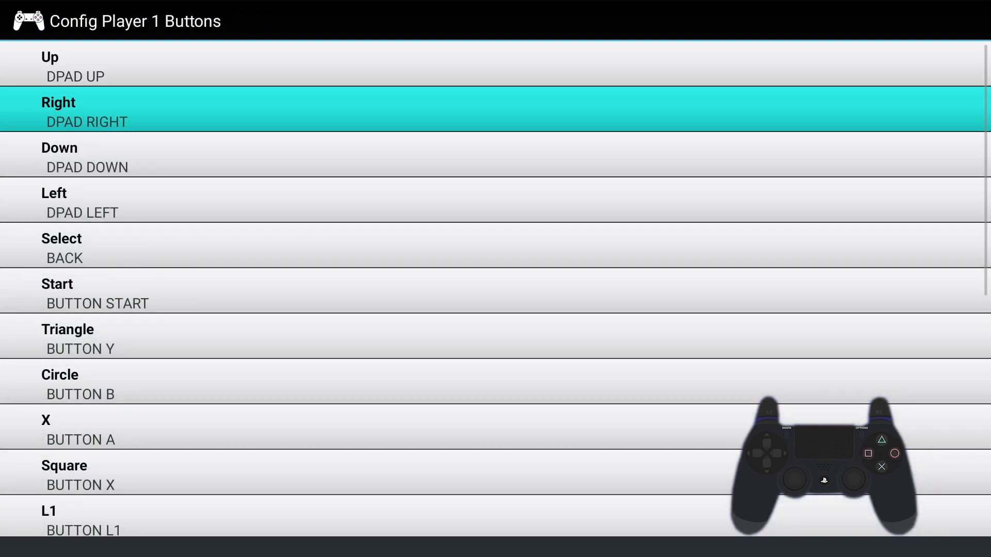
Map Player 1's L1 to BUTTON L1.
{"action": "key", "text": "Down"}
{"action": "key", "text": "Down"}
{"action": "key", "text": "Down"}
{"action": "key", "text": "Down"}
{"action": "key", "text": "Down"}
{"action": "key", "text": "Down"}
{"action": "key", "text": "Down"}
{"action": "key", "text": "Down"}
{"action": "key", "text": "Down"}
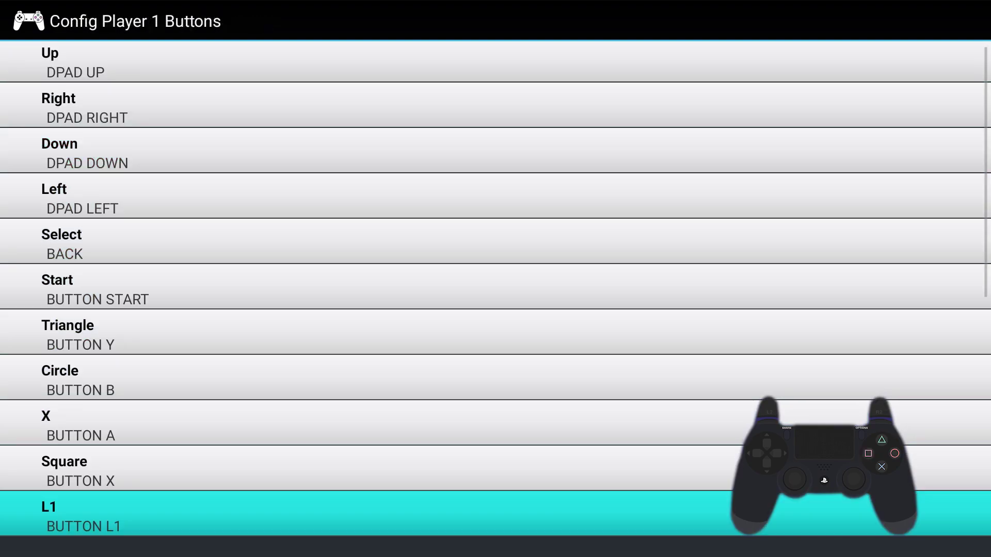
{"action": "key", "text": "Return"}
{"action": "key", "text": "Return"}
Map Player 1's L2 to AXIS LTRIGGER.
{"action": "key", "text": "Down"}
{"action": "key", "text": "Down"}
{"action": "key", "text": "Down"}
{"action": "key", "text": "Down"}
{"action": "key", "text": "Down"}
{"action": "key", "text": "Down"}
{"action": "key", "text": "Down"}
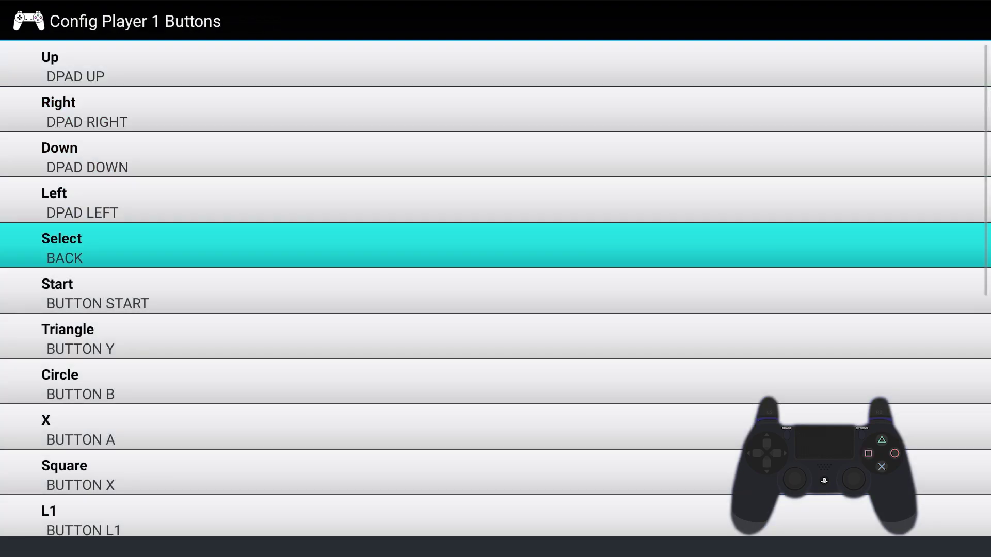
{"action": "key", "text": "Down"}
{"action": "key", "text": "Down"}
{"action": "key", "text": "Down"}
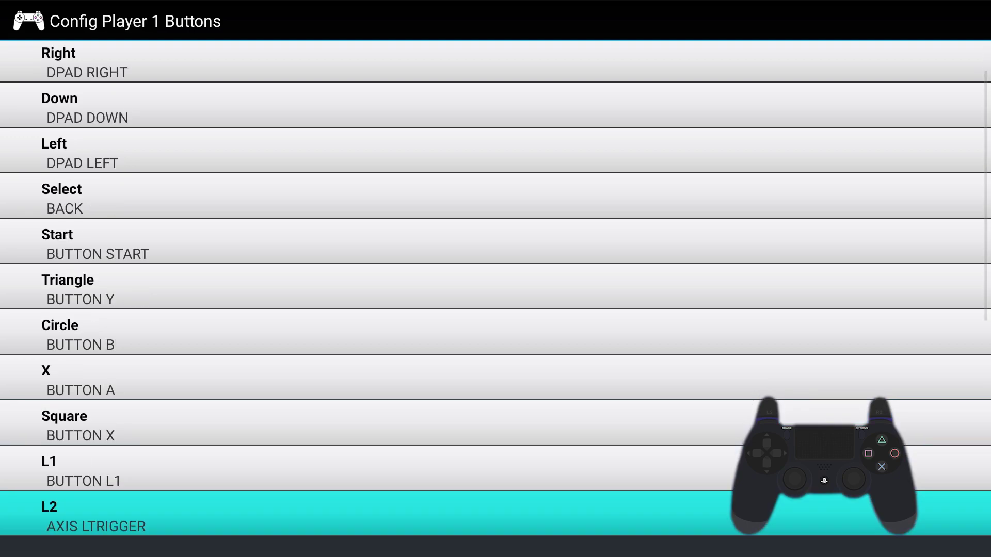
{"action": "key", "text": "Return"}
{"action": "key", "text": "Return"}
Map Player 1's R1 to BUTTON R1.
{"action": "key", "text": "Down"}
{"action": "key", "text": "Down"}
{"action": "key", "text": "Down"}
{"action": "key", "text": "Down"}
{"action": "key", "text": "Down"}
{"action": "key", "text": "Down"}
{"action": "key", "text": "Down"}
{"action": "key", "text": "Down"}
{"action": "key", "text": "Down"}
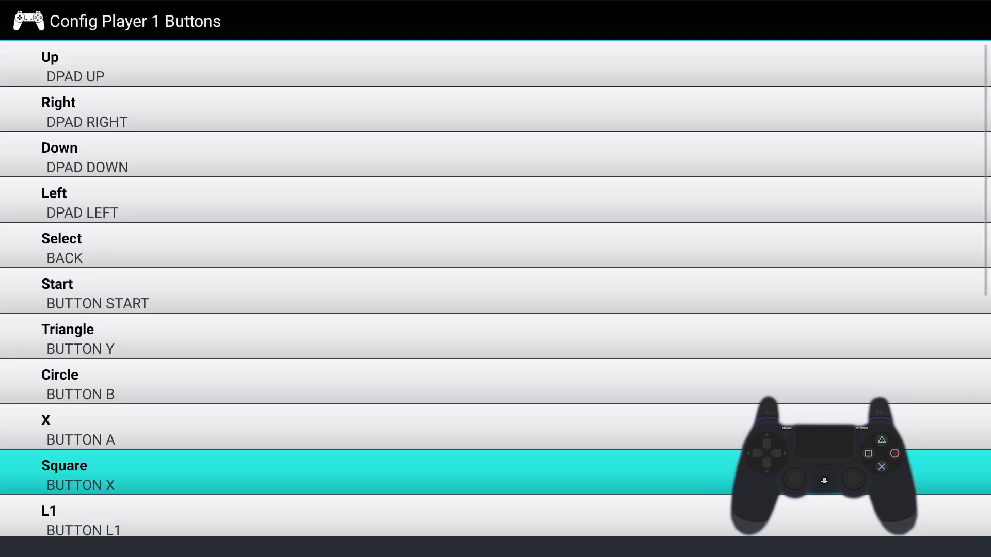
{"action": "key", "text": "Down"}
{"action": "key", "text": "Down"}
{"action": "key", "text": "Down"}
{"action": "key", "text": "Up"}
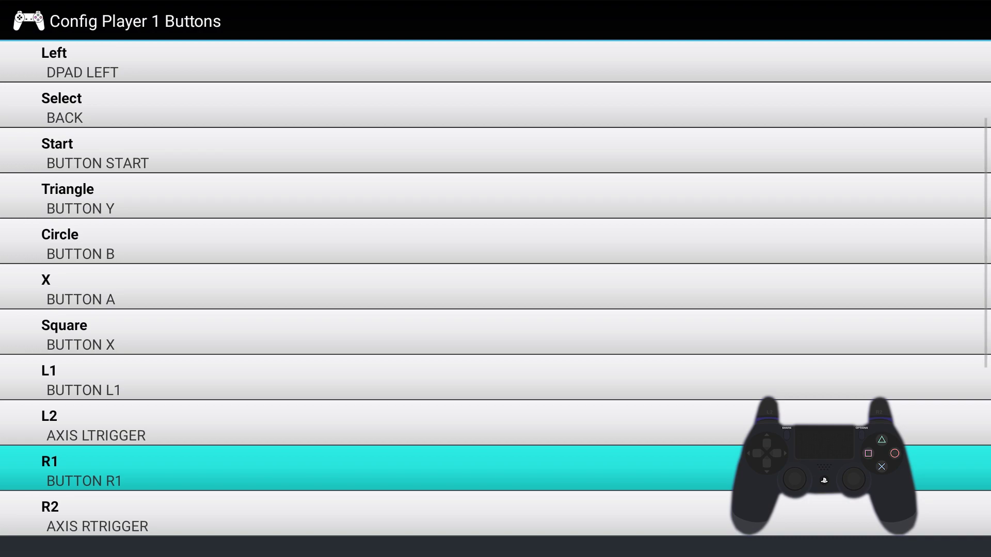
{"action": "key", "text": "Return"}
{"action": "key", "text": "Return"}
Map Player 1's R2 to AXIS RTRIGGER.
{"action": "key", "text": "Down"}
{"action": "key", "text": "Down"}
{"action": "key", "text": "Down"}
{"action": "key", "text": "Down"}
{"action": "key", "text": "Down"}
{"action": "key", "text": "Down"}
{"action": "key", "text": "Down"}
{"action": "key", "text": "Down"}
{"action": "key", "text": "Down"}
{"action": "key", "text": "Down"}
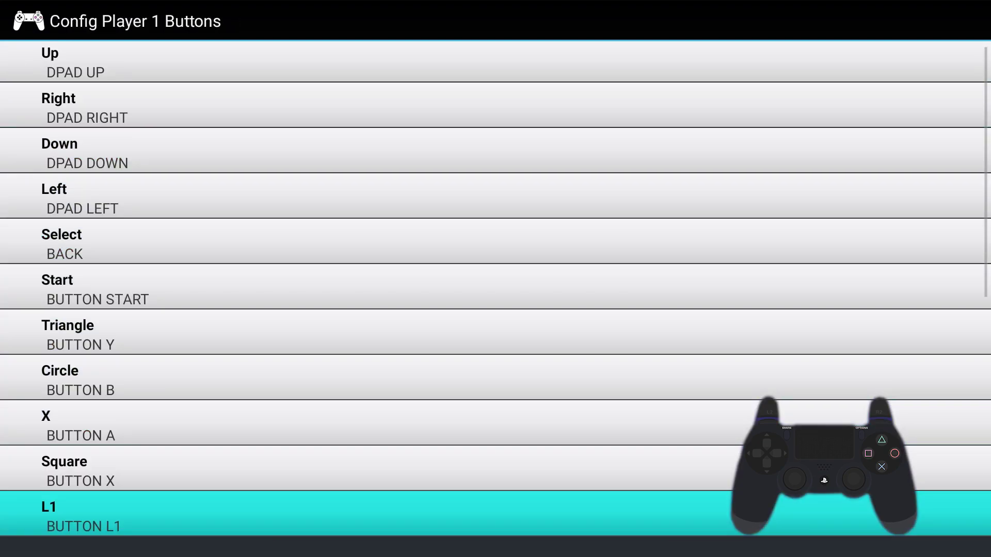
{"action": "key", "text": "Return"}
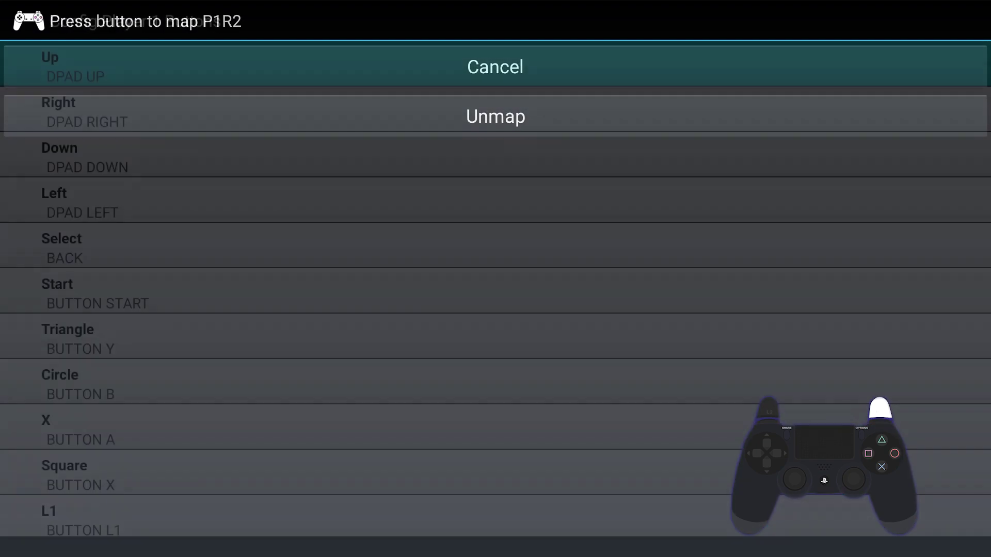
{"action": "key", "text": "Return"}
Map Player 1's L3 to BUTTON THUMBL.
{"action": "key", "text": "Down"}
{"action": "key", "text": "Down"}
{"action": "key", "text": "Down"}
{"action": "key", "text": "Down"}
{"action": "key", "text": "Down"}
{"action": "key", "text": "Down"}
{"action": "key", "text": "Down"}
{"action": "key", "text": "Down"}
{"action": "key", "text": "Down"}
{"action": "key", "text": "Down"}
{"action": "key", "text": "Down"}
{"action": "key", "text": "Down"}
{"action": "key", "text": "Down"}
{"action": "key", "text": "Down"}
{"action": "key", "text": "Down"}
{"action": "key", "text": "Down"}
{"action": "key", "text": "Down"}
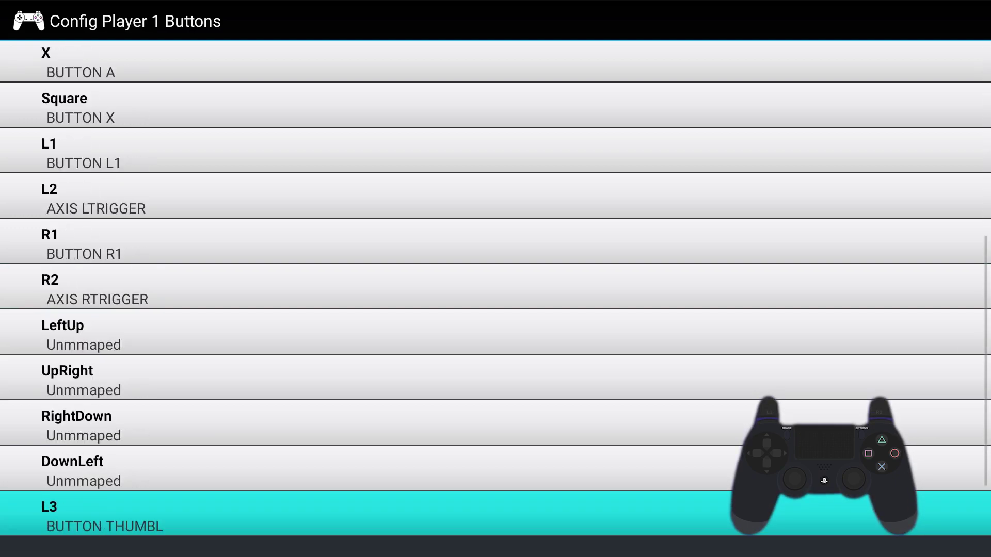
{"action": "key", "text": "Return"}
{"action": "key", "text": "Return"}
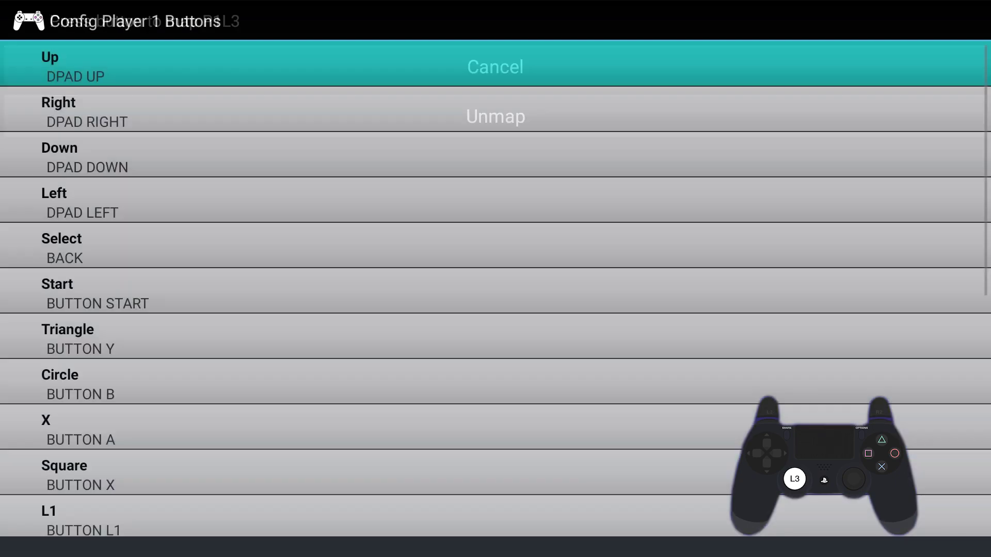
Map Player 1's R3 to BUTTON THUMBR.
{"action": "key", "text": "Down"}
{"action": "key", "text": "Down"}
{"action": "key", "text": "Down"}
{"action": "key", "text": "Down"}
{"action": "key", "text": "Down"}
{"action": "key", "text": "Down"}
{"action": "key", "text": "Down"}
{"action": "key", "text": "Down"}
{"action": "key", "text": "Down"}
{"action": "key", "text": "Down"}
{"action": "key", "text": "Down"}
{"action": "key", "text": "Down"}
{"action": "key", "text": "Down"}
{"action": "key", "text": "Down"}
{"action": "key", "text": "Down"}
{"action": "key", "text": "Down"}
{"action": "key", "text": "Down"}
{"action": "key", "text": "Down"}
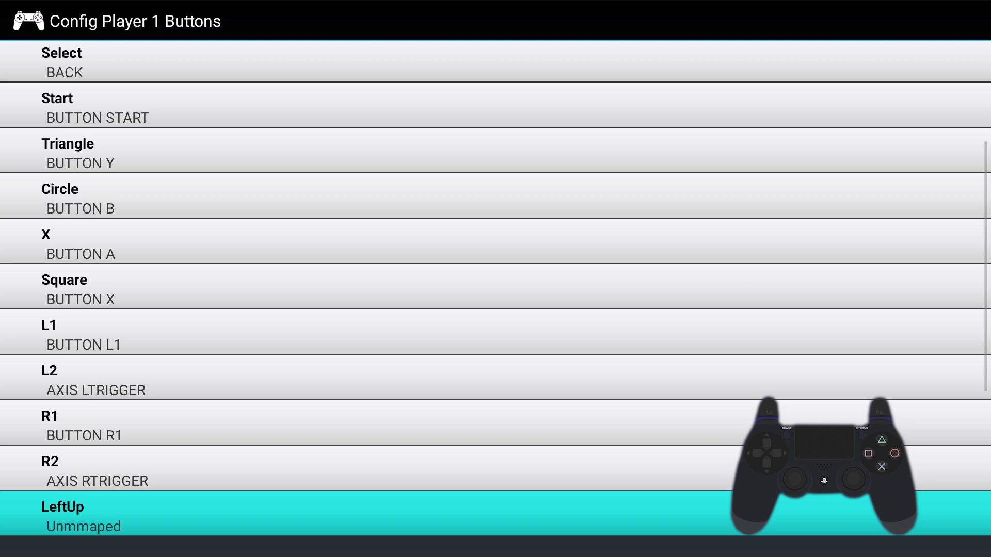
{"action": "key", "text": "Down"}
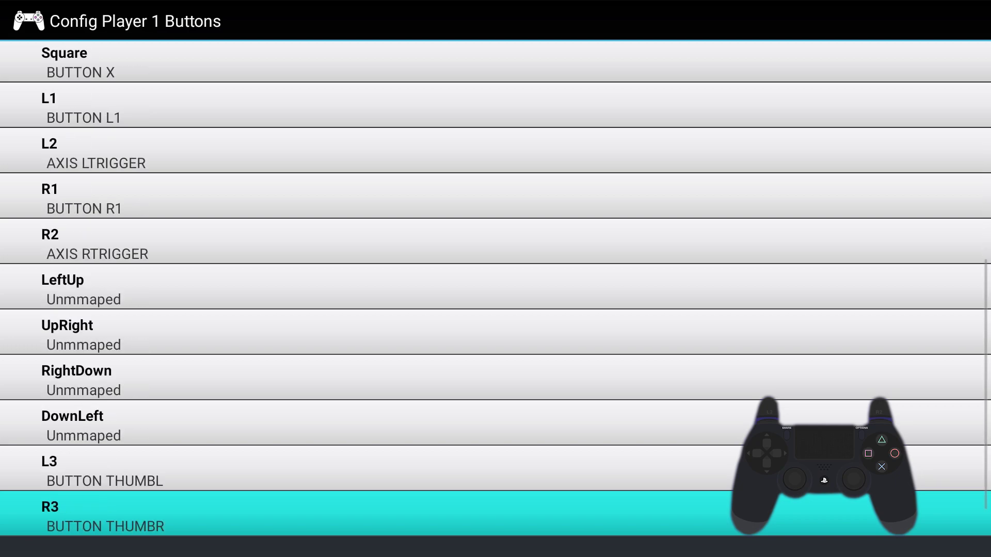
{"action": "key", "text": "Return"}
{"action": "key", "text": "Return"}
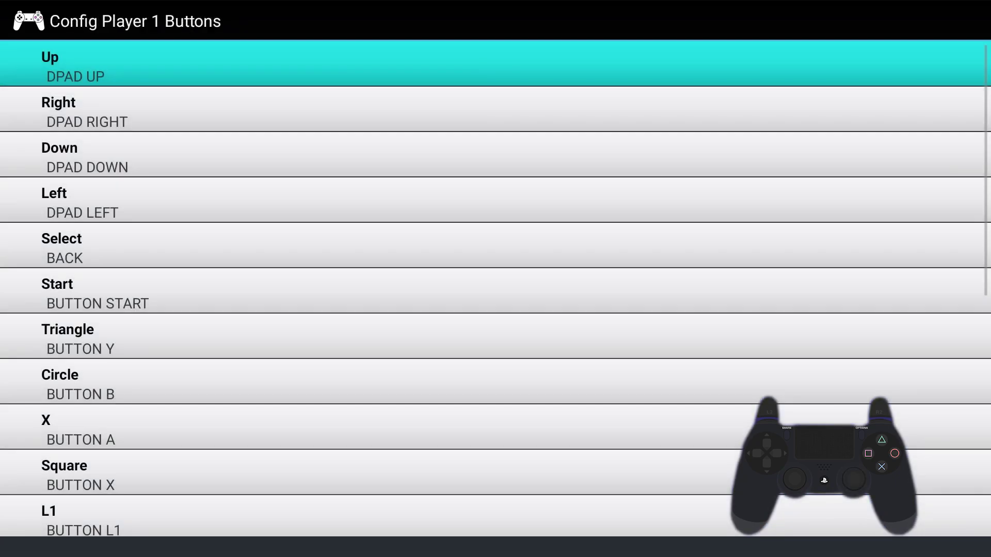
Leave the Player 1 button configuration and the preferences, and quit ePSXe to the Android TV home screen.
{"action": "key", "text": "Escape"}
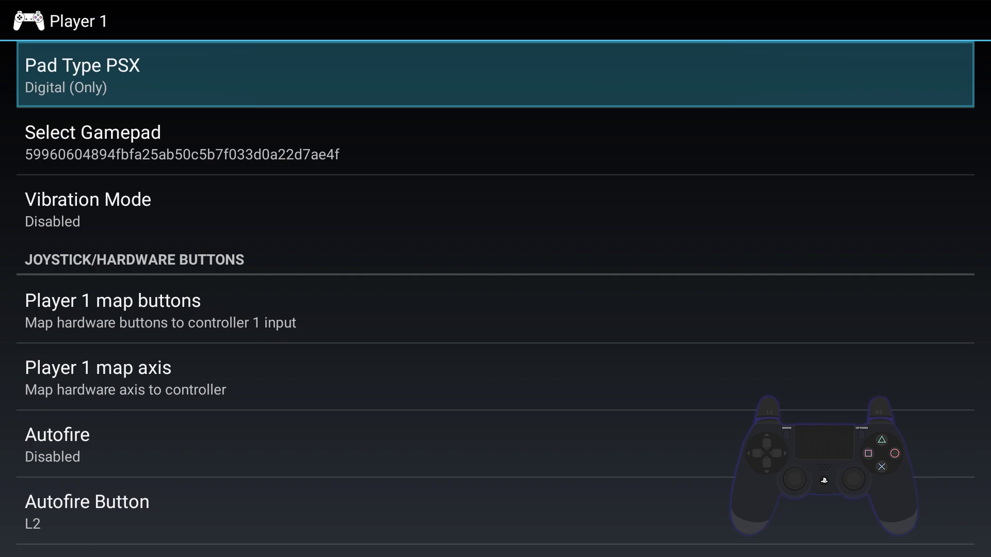
{"action": "key", "text": "Escape"}
{"action": "key", "text": "Escape"}
{"action": "key", "text": "Escape"}
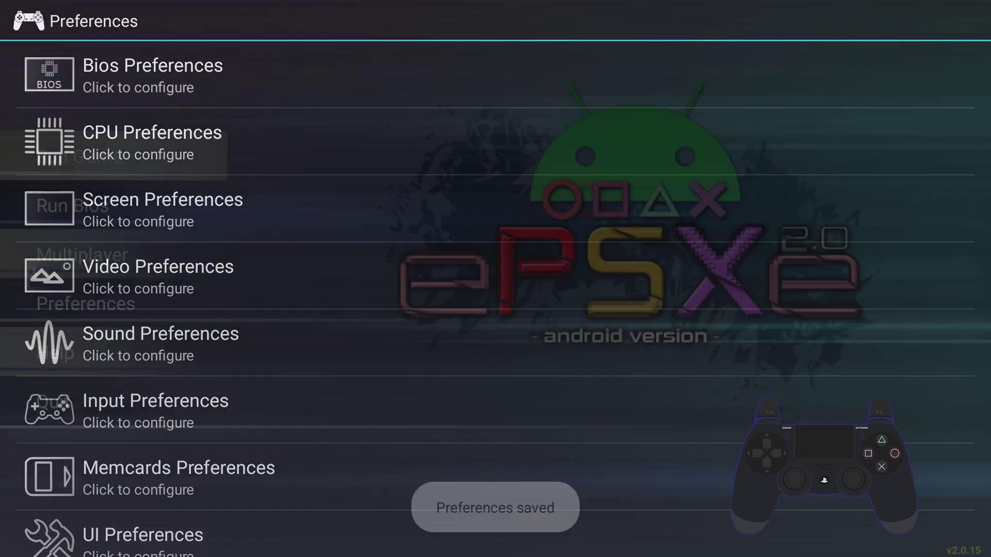
{"action": "key", "text": "Down"}
{"action": "key", "text": "Down"}
{"action": "key", "text": "Down"}
{"action": "key", "text": "Down"}
{"action": "key", "text": "Down"}
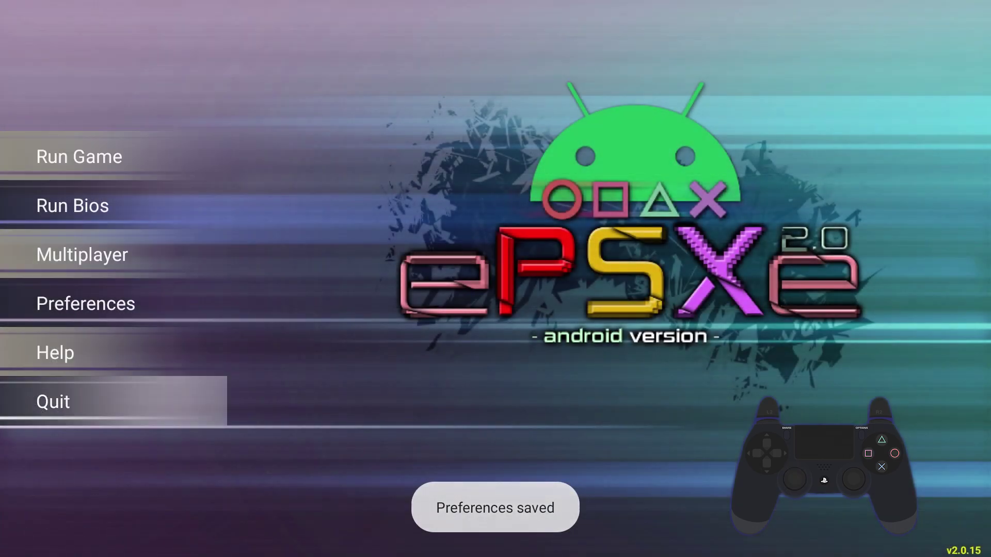
{"action": "key", "text": "Return"}
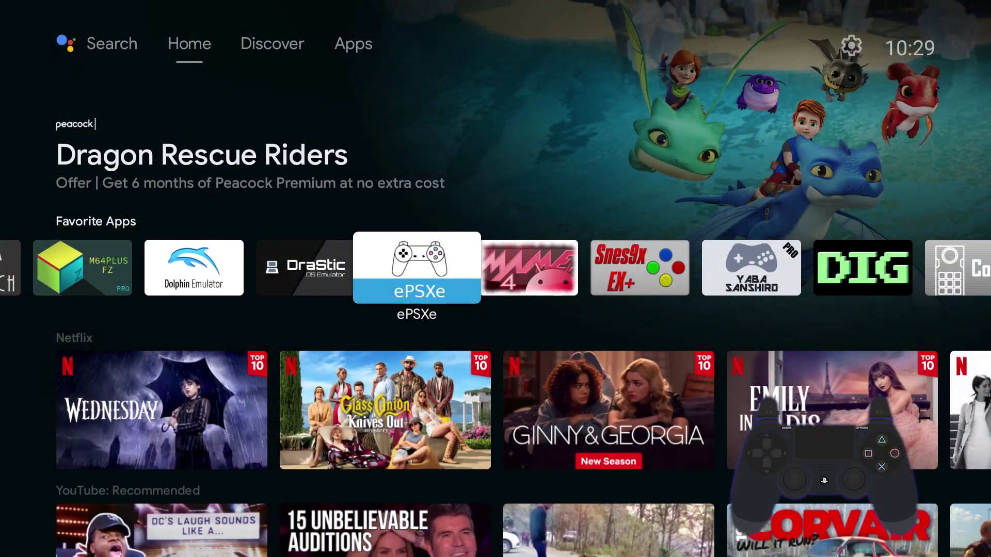
Launch Yaba Sanshiro 2 Pro from the favorite apps on the Android TV home screen.
{"action": "key", "text": "Right"}
{"action": "key", "text": "Return"}
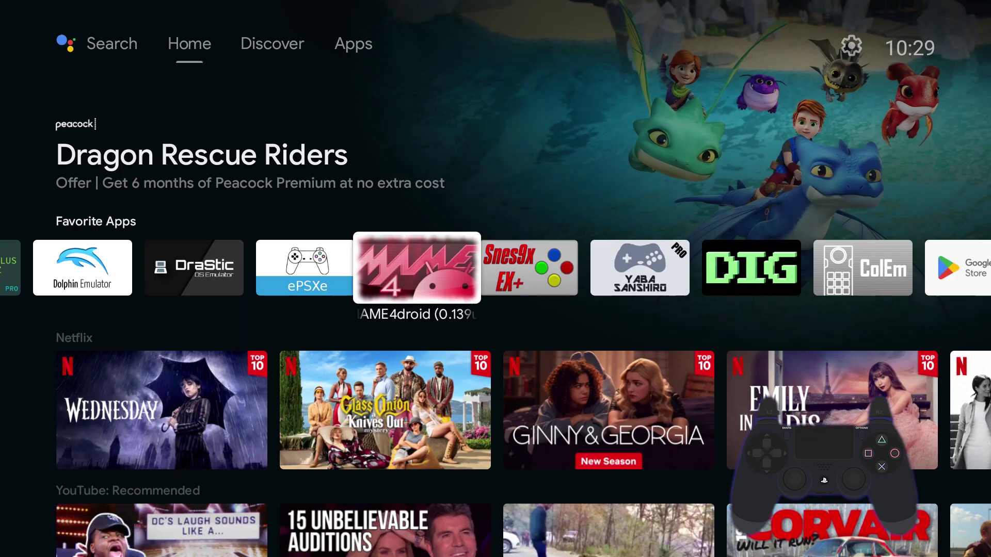
{"action": "key", "text": "Right"}
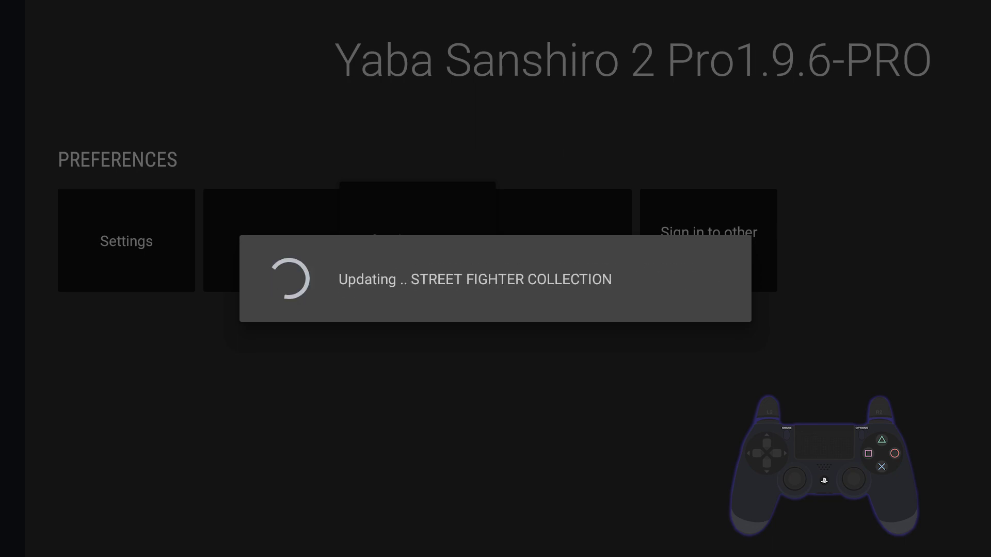
Choose 8Bitdo SN30 Pro as the Player1 input device in Yaba Sanshiro's settings.
{"action": "key", "text": "Down"}
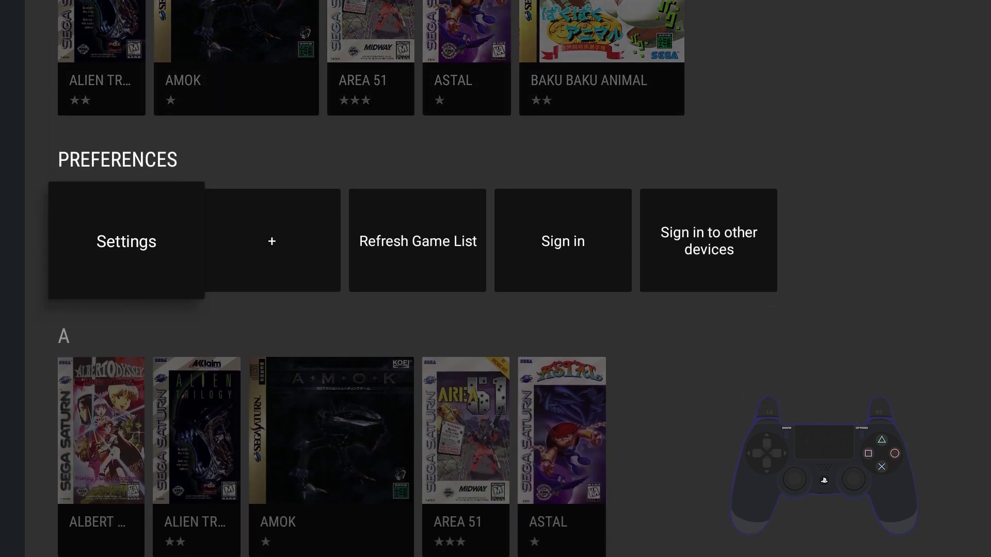
{"action": "key", "text": "Return"}
{"action": "key", "text": "Down"}
{"action": "key", "text": "Down"}
{"action": "key", "text": "Down"}
{"action": "key", "text": "Down"}
{"action": "key", "text": "Down"}
{"action": "key", "text": "Down"}
{"action": "key", "text": "Down"}
{"action": "key", "text": "Down"}
{"action": "key", "text": "Down"}
{"action": "key", "text": "Down"}
{"action": "key", "text": "Down"}
{"action": "key", "text": "Down"}
{"action": "key", "text": "Down"}
{"action": "key", "text": "Down"}
{"action": "key", "text": "Down"}
{"action": "key", "text": "Down"}
{"action": "key", "text": "Down"}
{"action": "key", "text": "Down"}
{"action": "key", "text": "Down"}
{"action": "key", "text": "Down"}
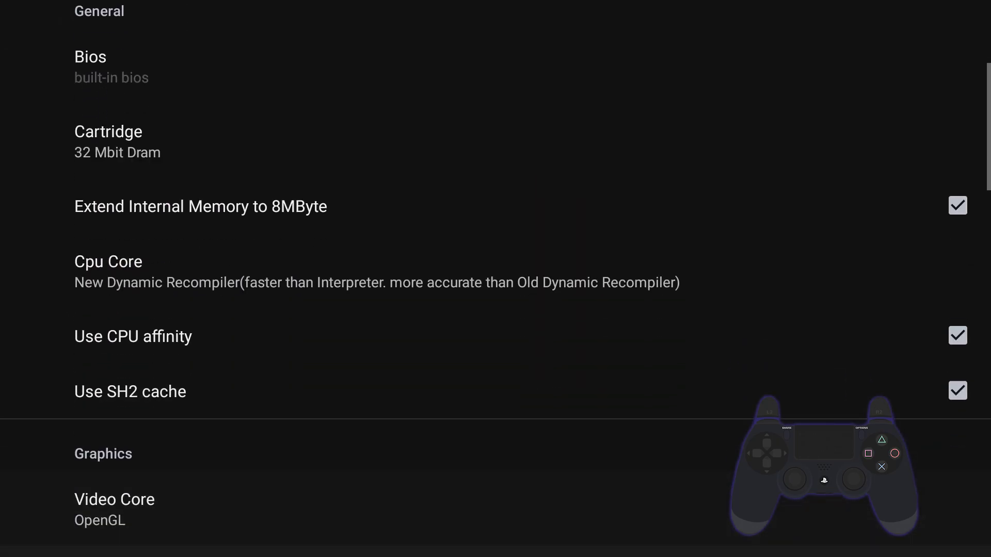
{"action": "key", "text": "Down"}
{"action": "key", "text": "Down"}
{"action": "key", "text": "Down"}
{"action": "key", "text": "Down"}
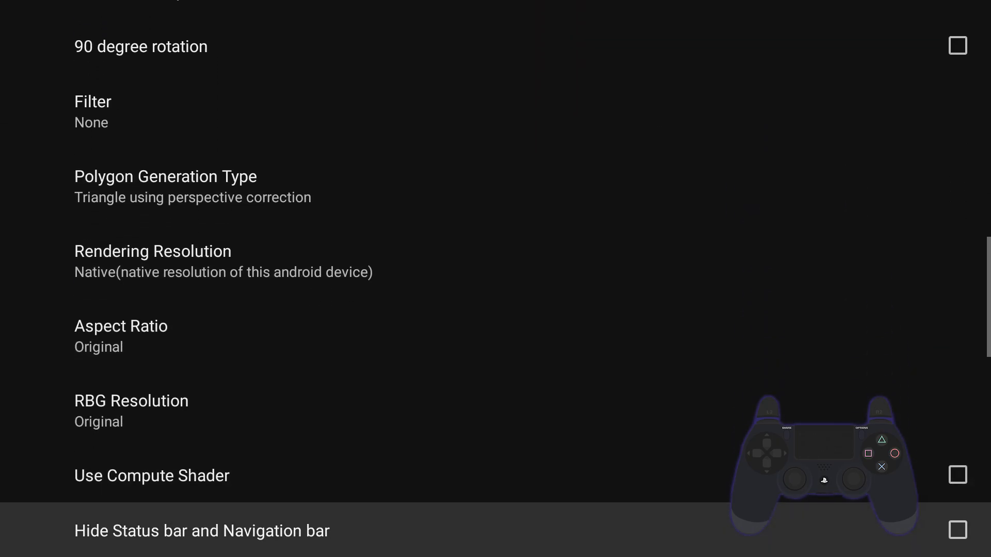
{"action": "key", "text": "Up"}
{"action": "key", "text": "Up"}
{"action": "key", "text": "Return"}
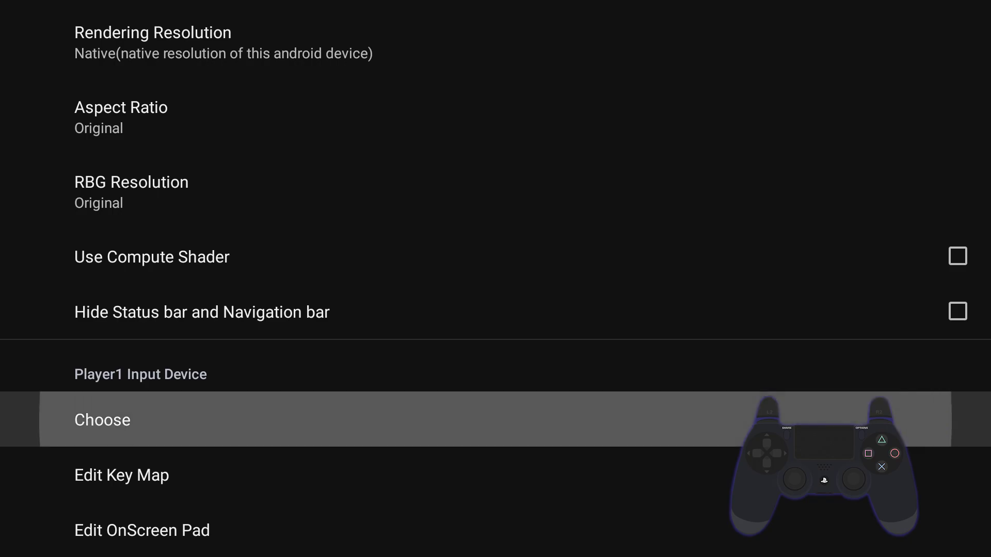
{"action": "key", "text": "Down"}
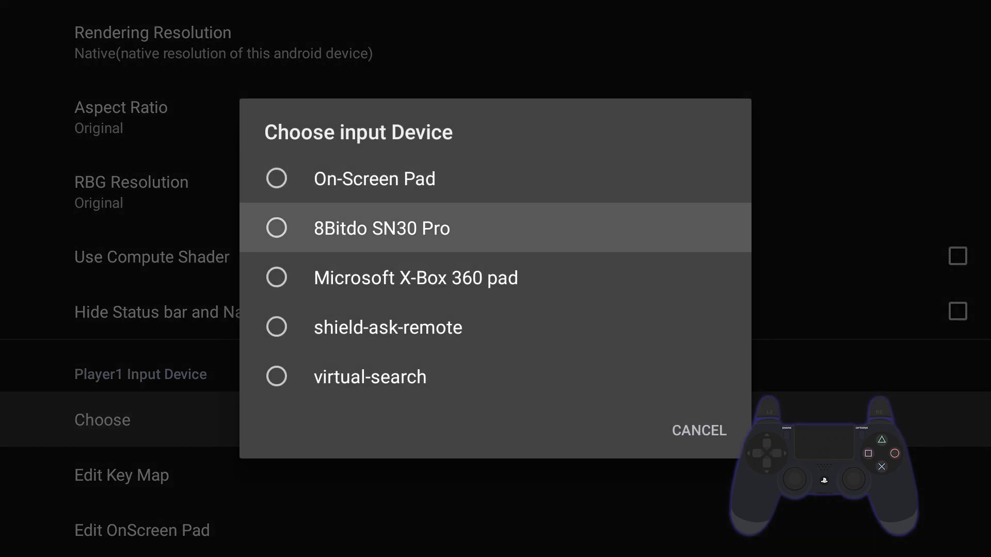
{"action": "key", "text": "Return"}
Edit Player1's key map for the controller, skipping the analog trigger assignment.
{"action": "key", "text": "Down"}
{"action": "key", "text": "Return"}
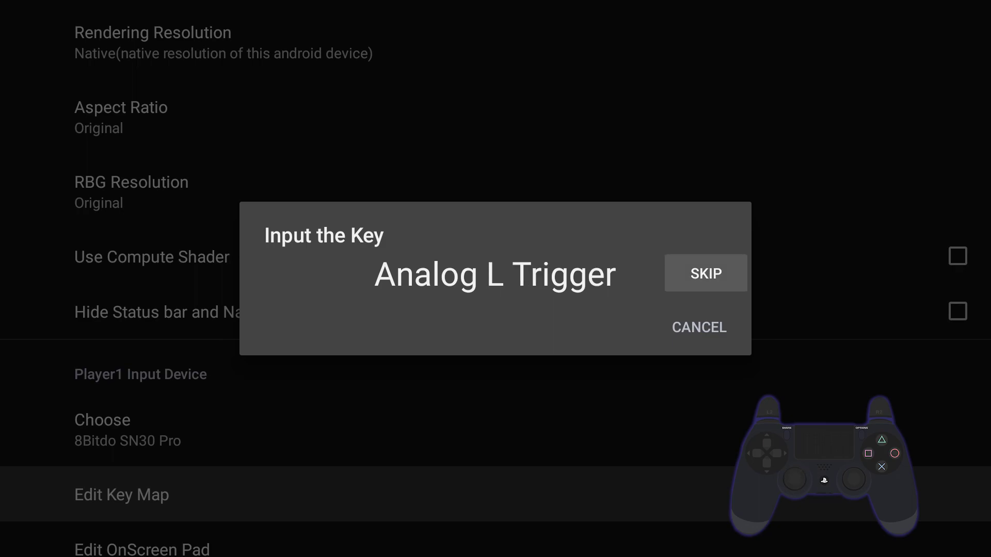
{"action": "left_click", "coordinate": [706, 274]}
{"action": "left_click", "coordinate": [706, 273]}
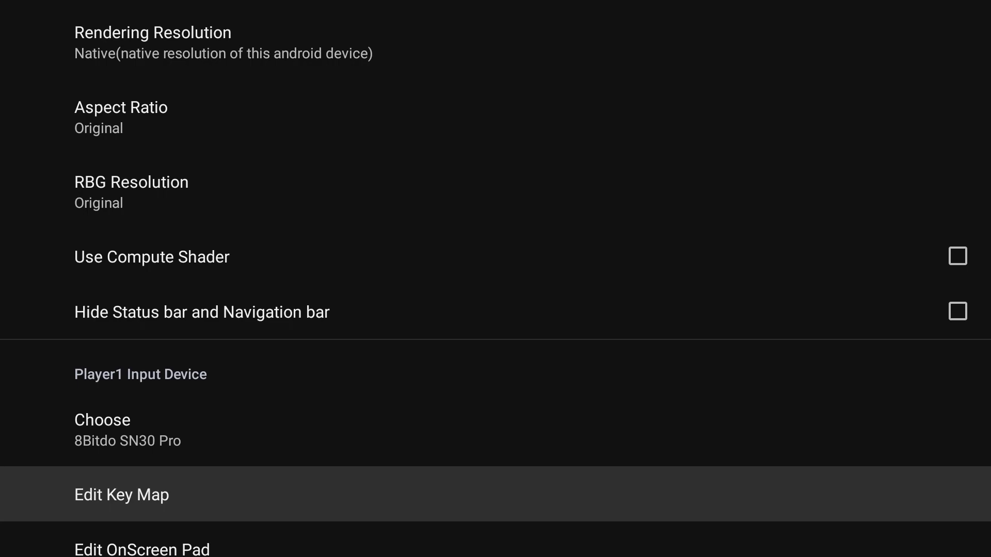
Exit Yaba Sanshiro and select ColEm among the favorite apps on the Android TV home screen.
{"action": "key", "text": "Escape"}
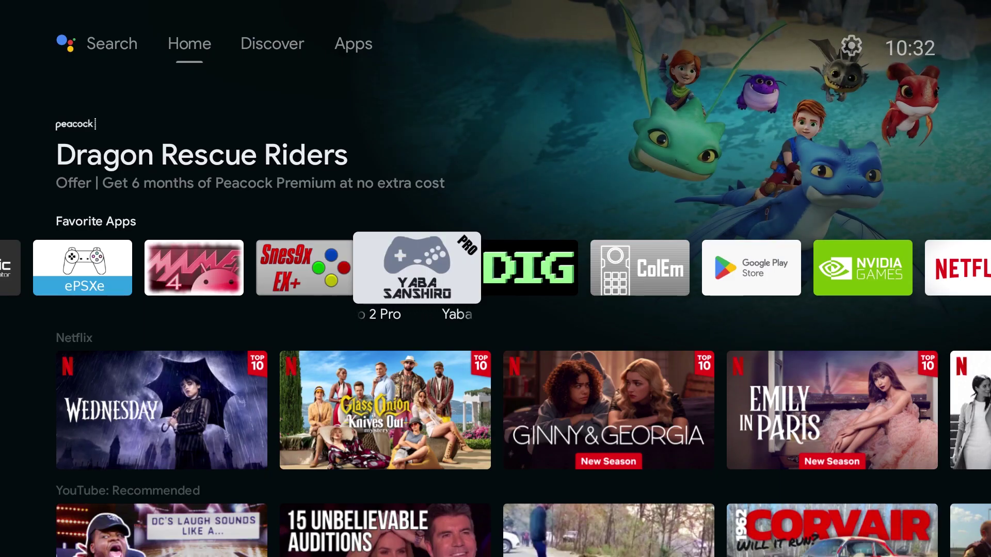
{"action": "key", "text": "Right"}
{"action": "key", "text": "Right"}
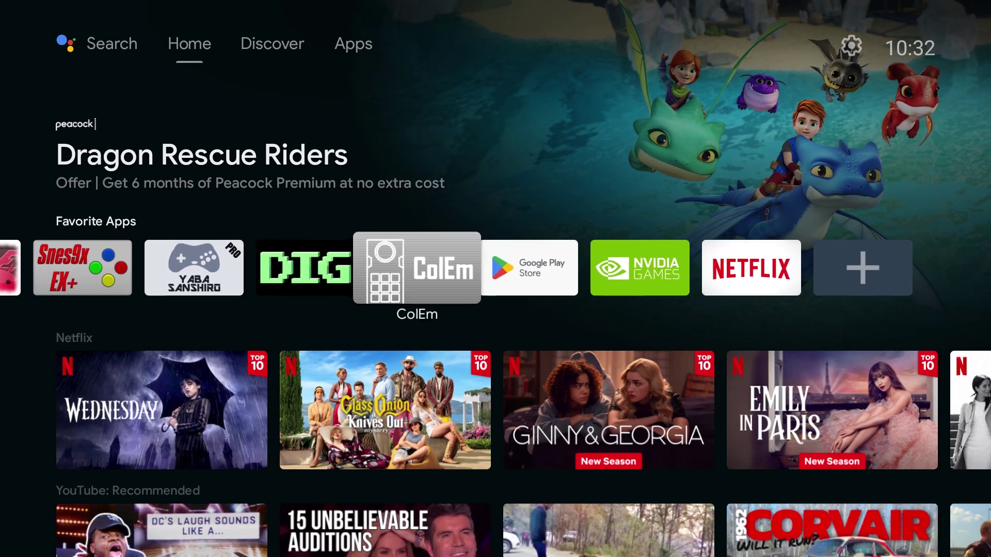